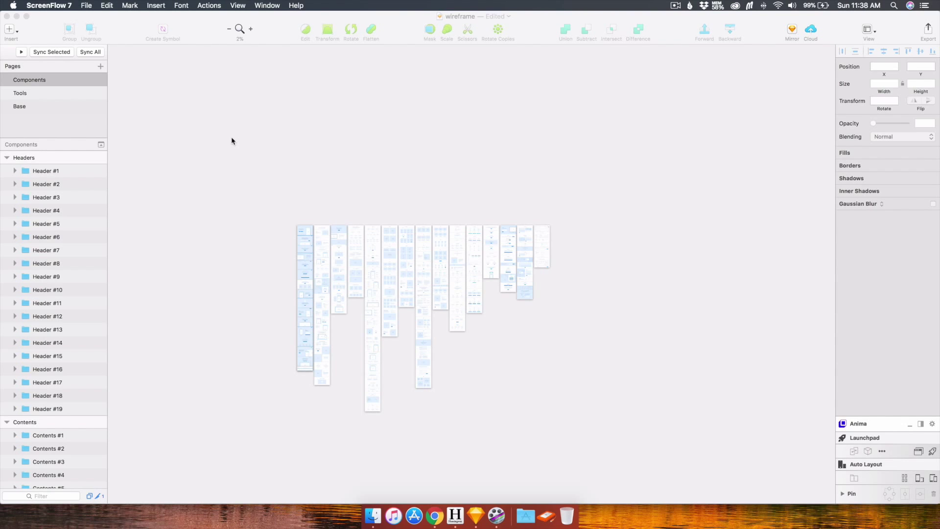
Step: Bring Sketch to the front with the wireframe file's Components page showing
{"action": "left_click", "coordinate": [260, 254]}
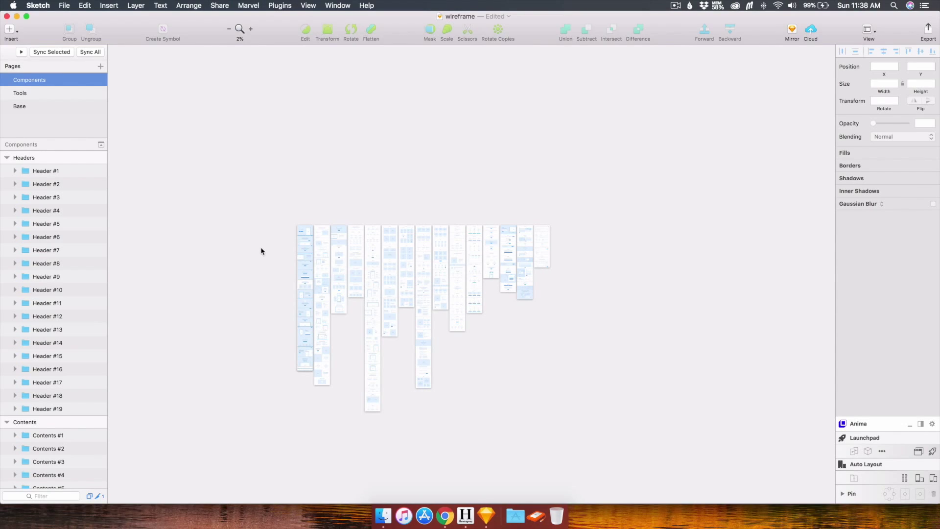
Step: Move the view to Header #2 on the Components page and select its Background layer
{"action": "scroll", "coordinate": [260, 252], "scroll_direction": "up", "scroll_amount": 5}
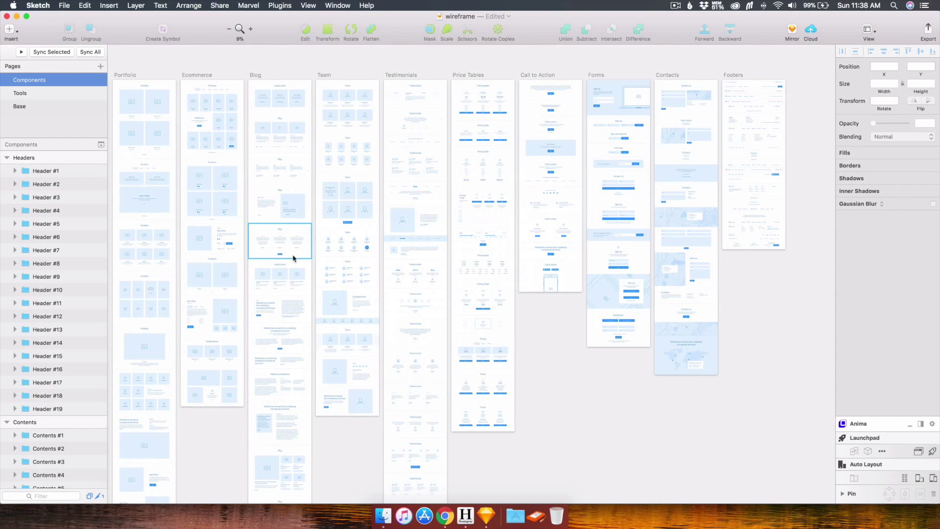
{"action": "scroll", "coordinate": [294, 258], "scroll_direction": "left", "scroll_amount": 10}
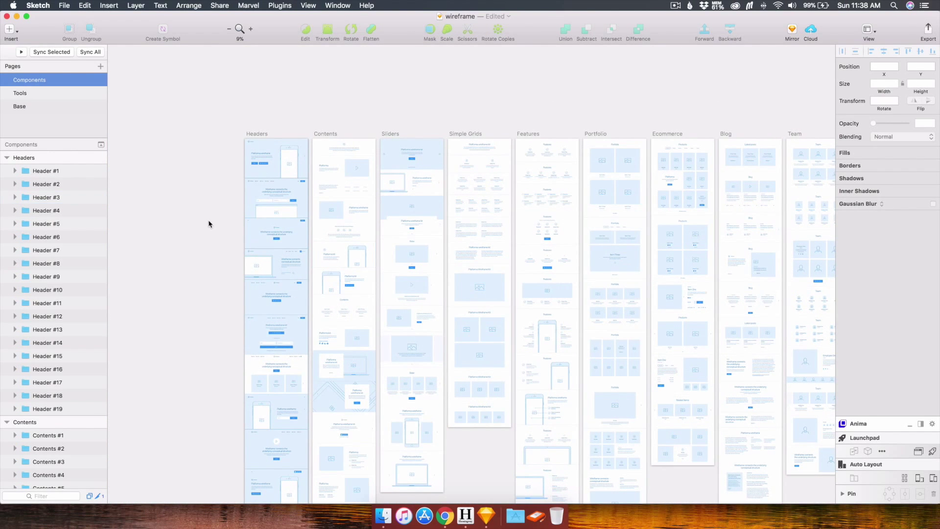
{"action": "scroll", "coordinate": [208, 225], "scroll_direction": "down", "scroll_amount": 3}
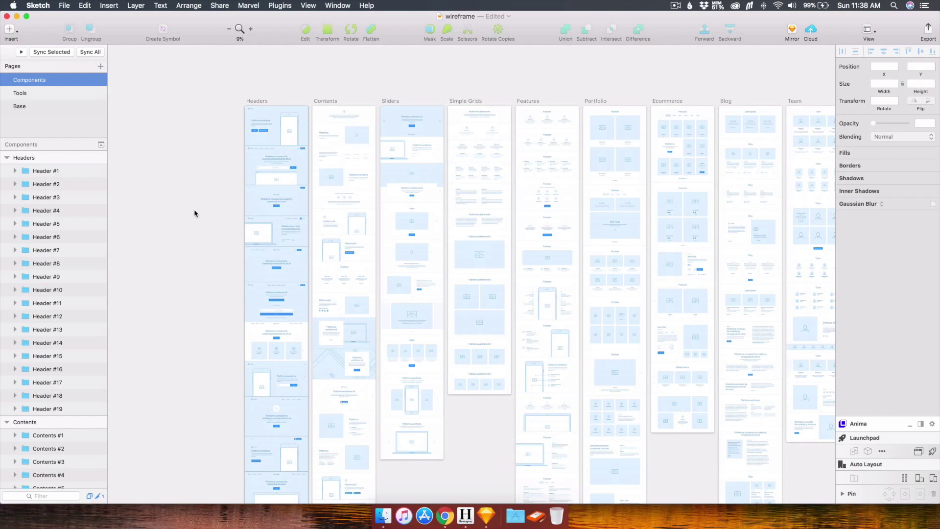
{"action": "scroll", "coordinate": [205, 203], "scroll_direction": "down", "scroll_amount": 1}
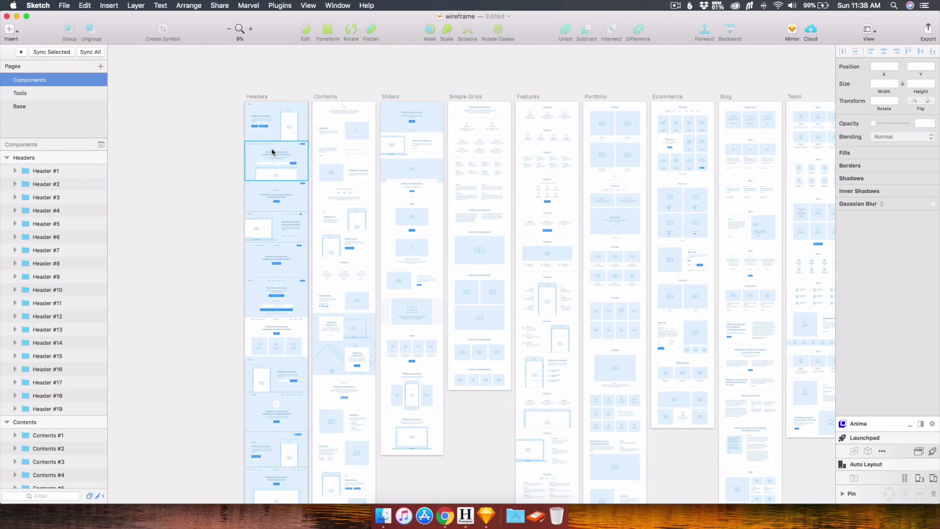
{"action": "scroll", "coordinate": [272, 152], "scroll_direction": "up", "scroll_amount": 5}
{"action": "scroll", "coordinate": [272, 152], "scroll_direction": "left", "scroll_amount": 3}
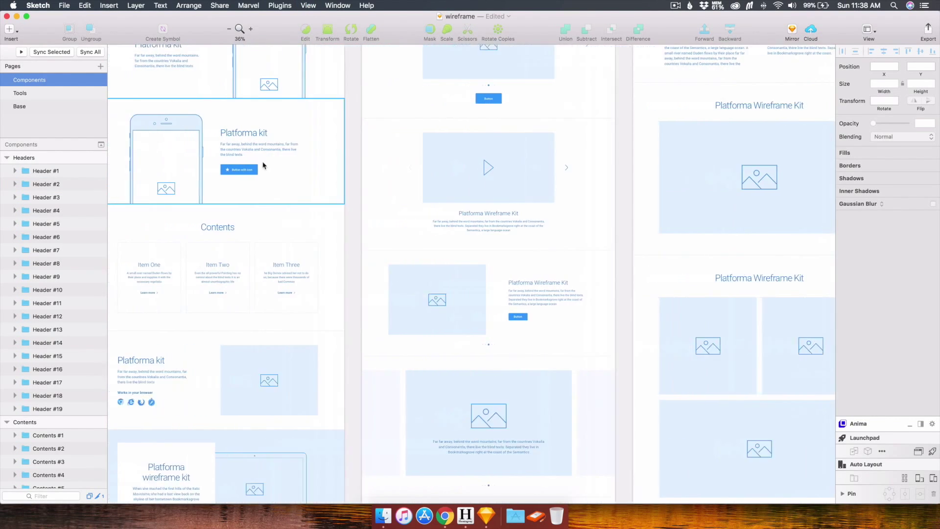
{"action": "scroll", "coordinate": [263, 165], "scroll_direction": "left", "scroll_amount": 6}
{"action": "scroll", "coordinate": [263, 165], "scroll_direction": "up", "scroll_amount": 2}
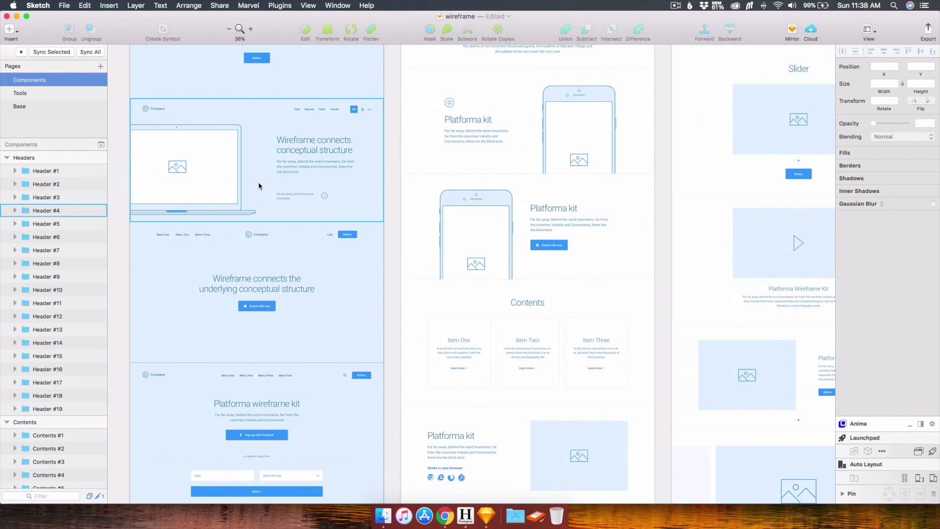
{"action": "scroll", "coordinate": [259, 186], "scroll_direction": "left", "scroll_amount": 3}
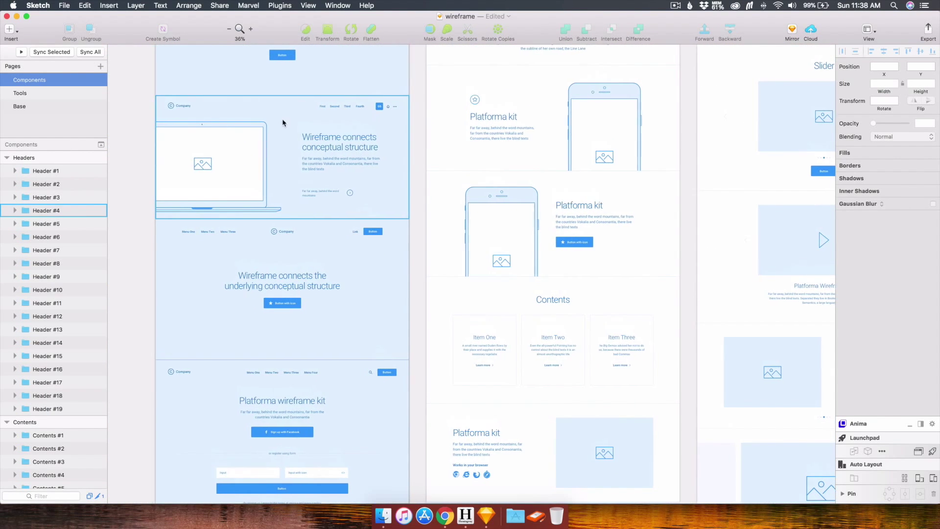
{"action": "scroll", "coordinate": [283, 123], "scroll_direction": "left", "scroll_amount": 2}
{"action": "scroll", "coordinate": [303, 137], "scroll_direction": "up", "scroll_amount": 6}
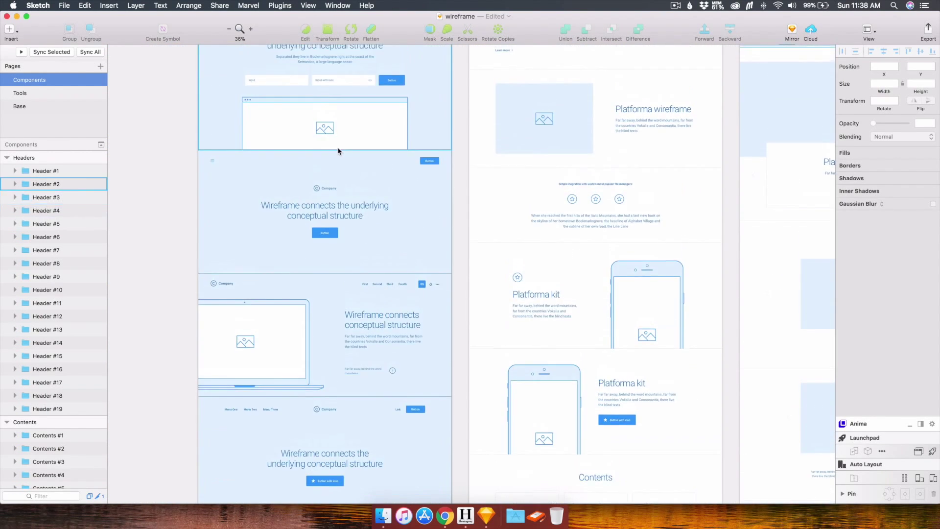
{"action": "scroll", "coordinate": [338, 151], "scroll_direction": "up", "scroll_amount": 3}
{"action": "scroll", "coordinate": [341, 152], "scroll_direction": "up", "scroll_amount": 2}
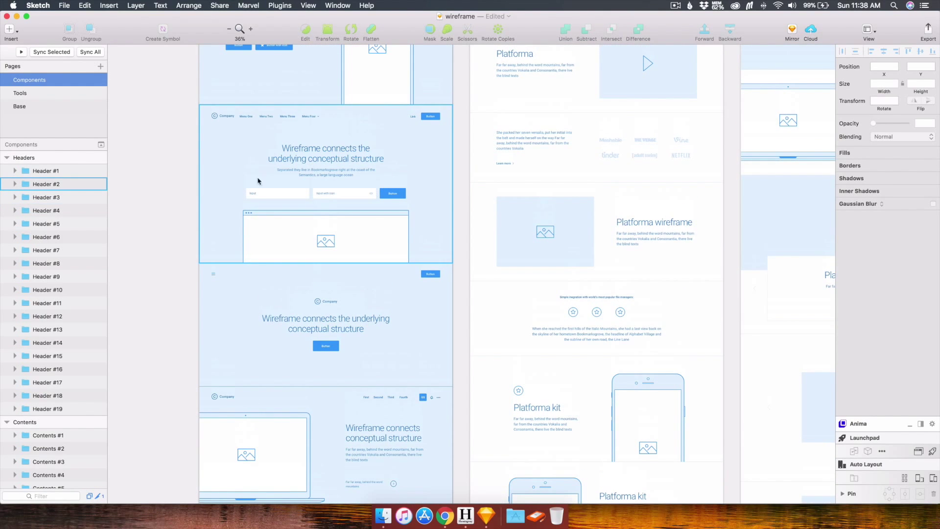
{"action": "left_click", "coordinate": [219, 135]}
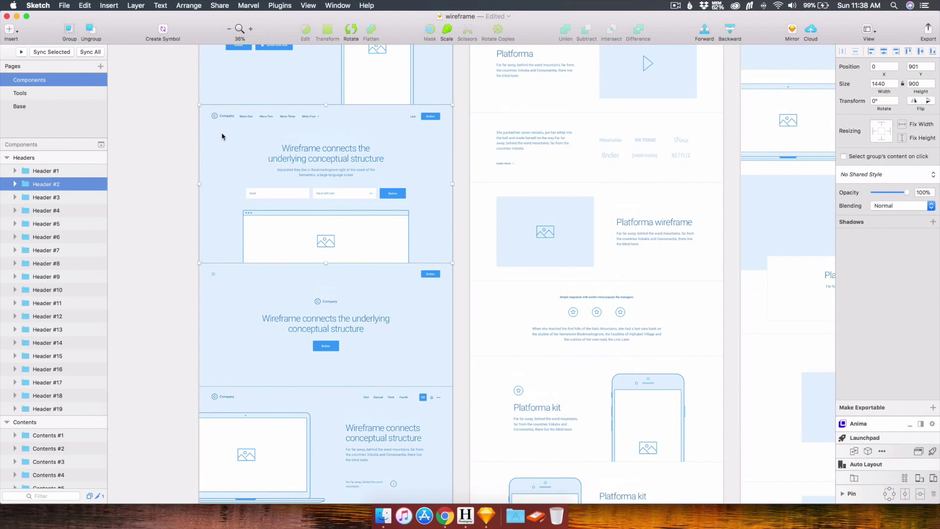
Step: Add a new Wireframe page, then paste the background rectangle there and undo it
{"action": "left_click", "coordinate": [100, 66]}
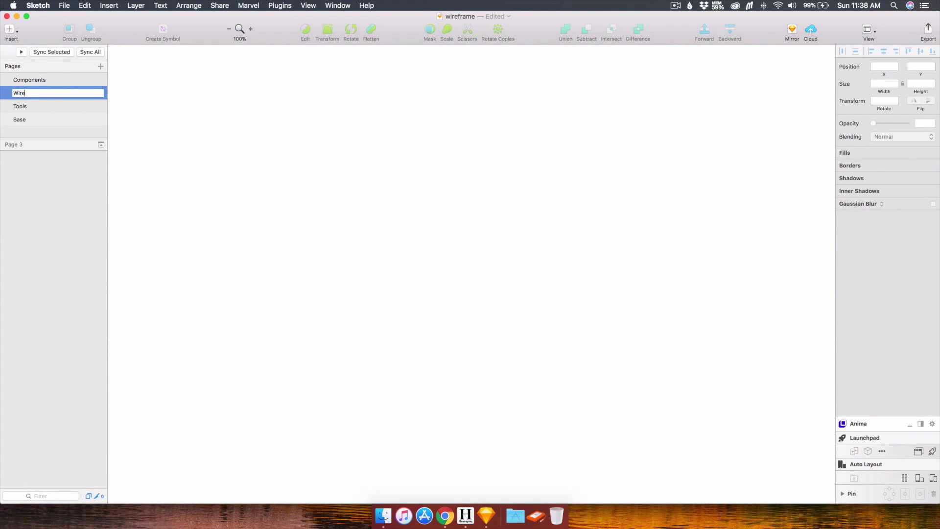
{"action": "key", "text": "super+v"}
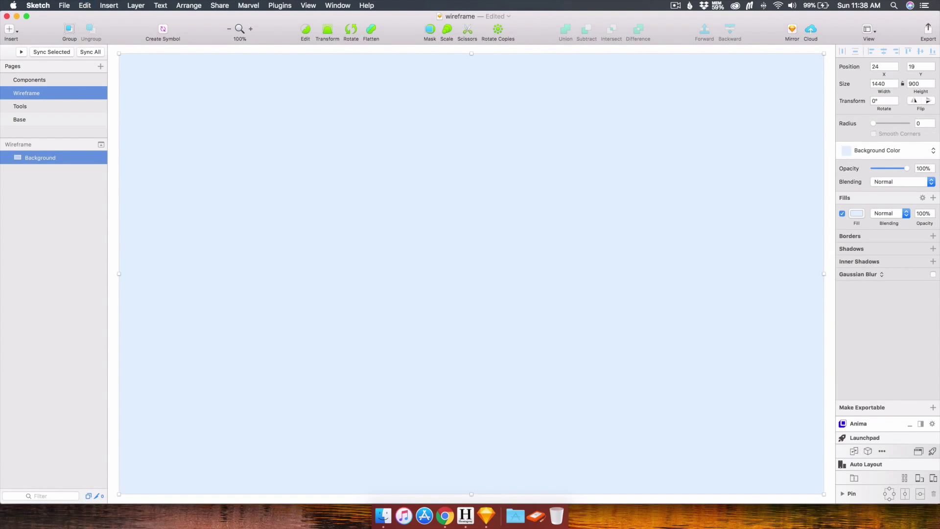
{"action": "key", "text": "super+minus"}
{"action": "key", "text": "super+minus"}
{"action": "key", "text": "super+minus"}
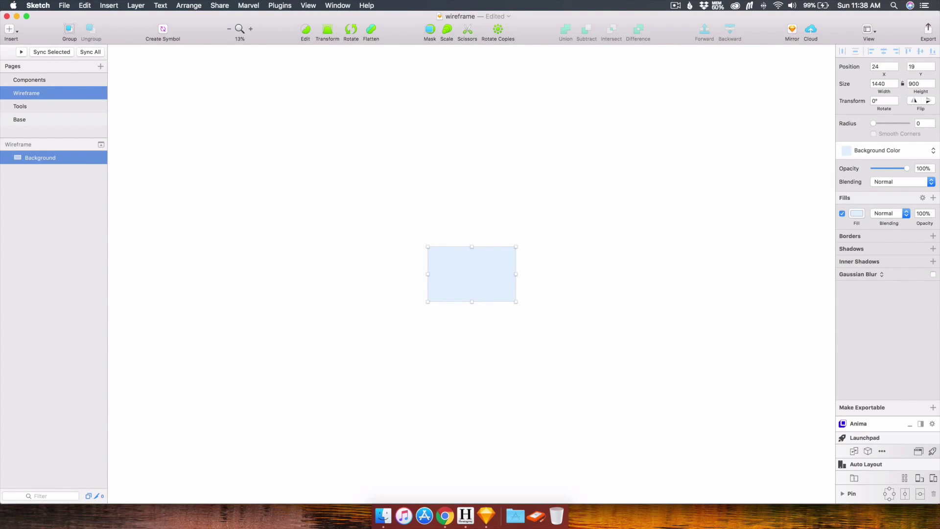
{"action": "left_click", "coordinate": [263, 333]}
{"action": "key", "text": "super+z"}
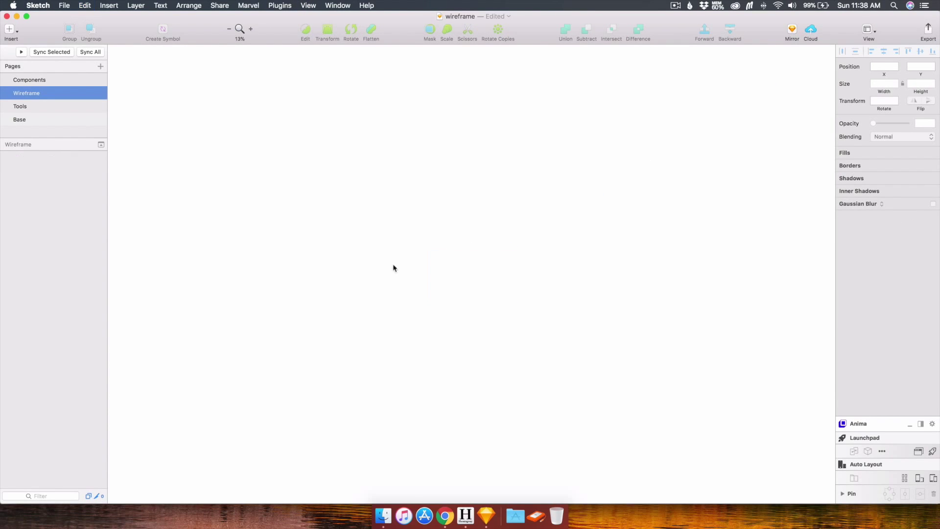
Step: Paste the whole Header #2 section from Components onto the Wireframe page
{"action": "left_click", "coordinate": [36, 108]}
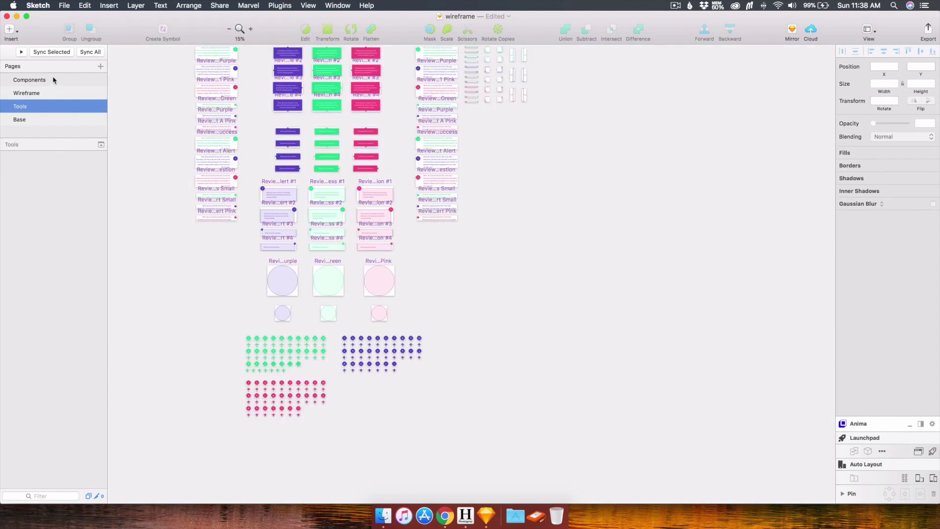
{"action": "left_click", "coordinate": [54, 80]}
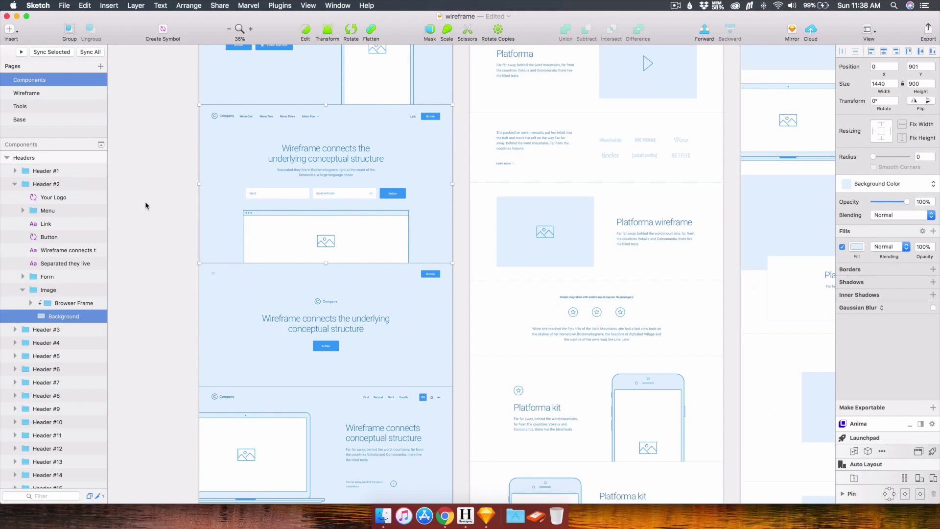
{"action": "left_click", "coordinate": [213, 167]}
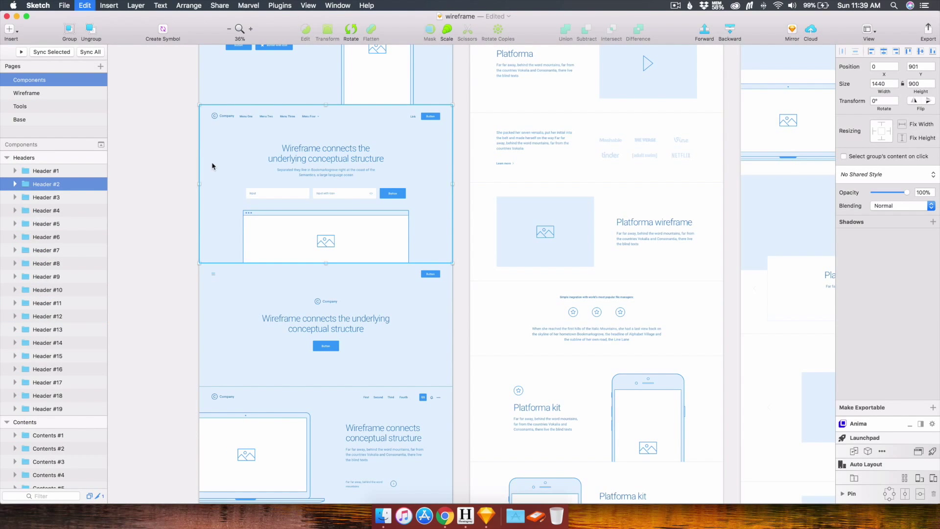
{"action": "left_click", "coordinate": [36, 94]}
{"action": "key", "text": "super+v"}
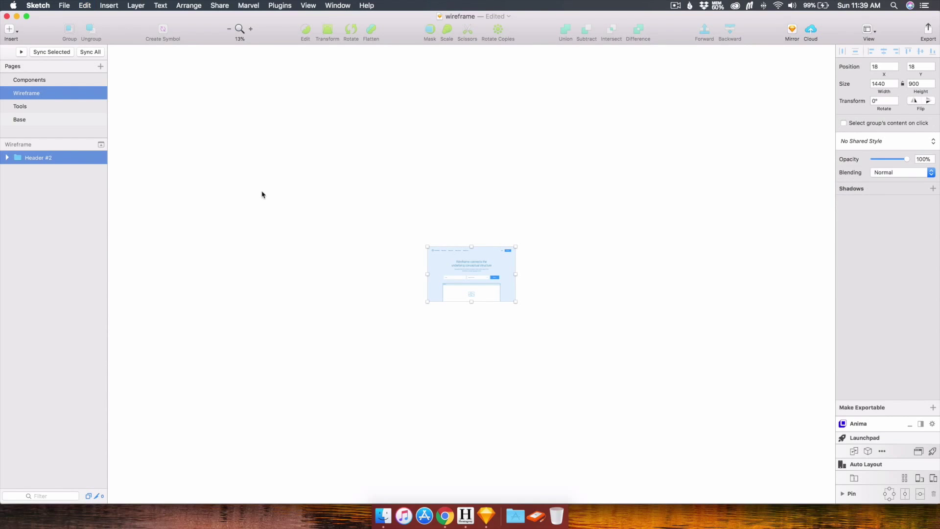
{"action": "left_click", "coordinate": [65, 82]}
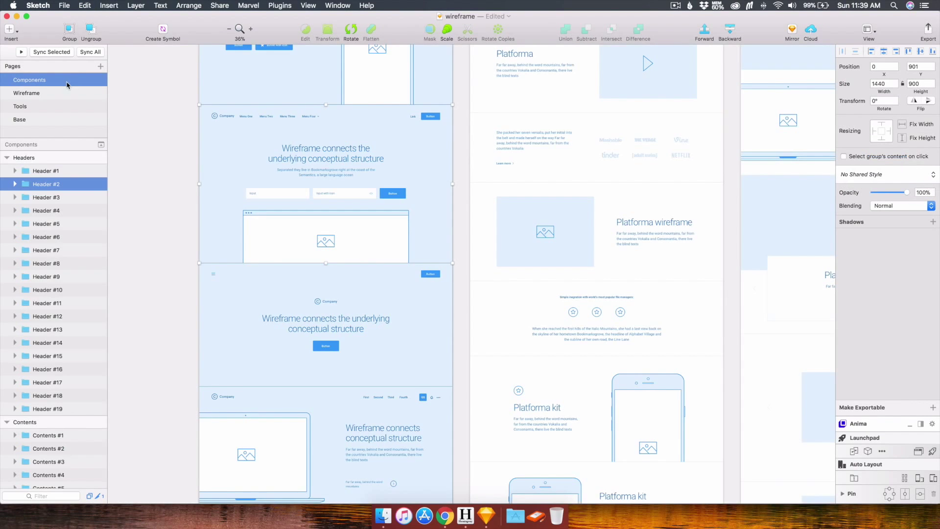
Step: Find the Features #10 laptop section on Components and copy it
{"action": "scroll", "coordinate": [458, 281], "scroll_direction": "right", "scroll_amount": 10}
{"action": "scroll", "coordinate": [459, 280], "scroll_direction": "up", "scroll_amount": 8}
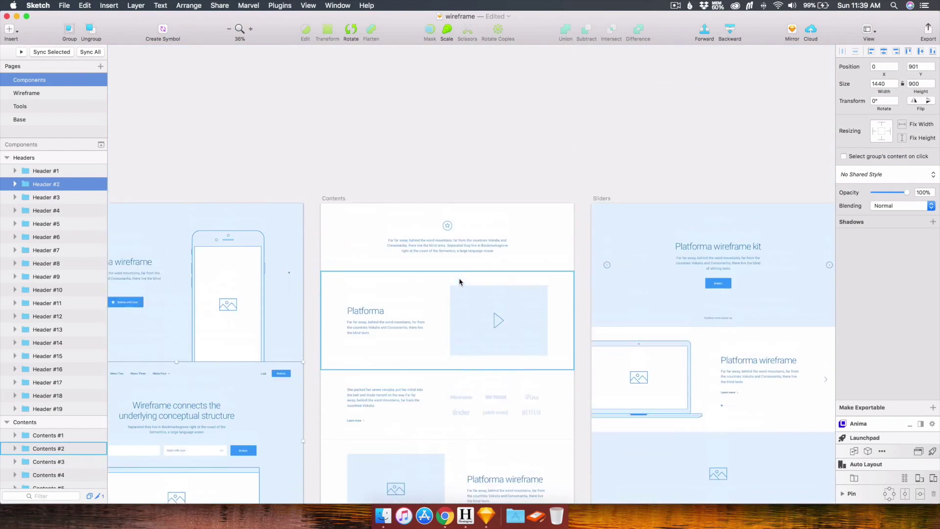
{"action": "scroll", "coordinate": [459, 282], "scroll_direction": "right", "scroll_amount": 15}
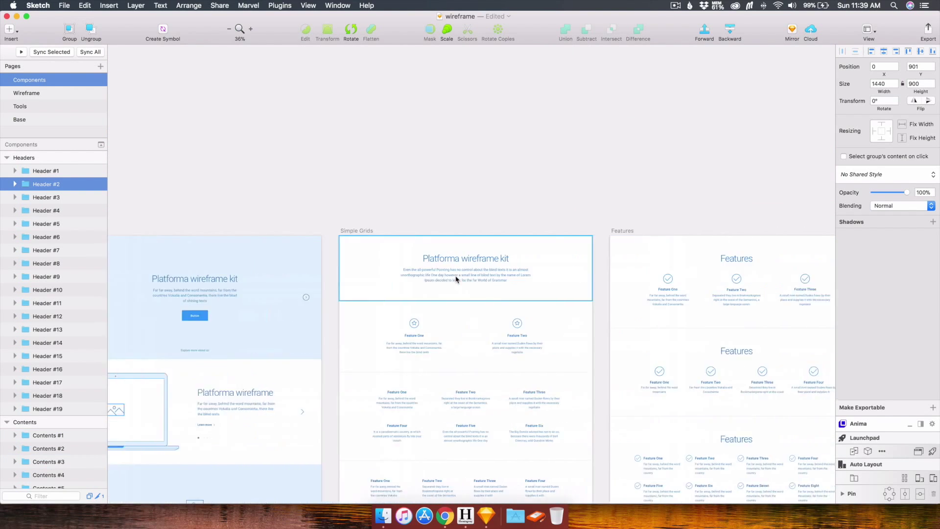
{"action": "scroll", "coordinate": [451, 279], "scroll_direction": "right", "scroll_amount": 4}
{"action": "scroll", "coordinate": [450, 279], "scroll_direction": "down", "scroll_amount": 6}
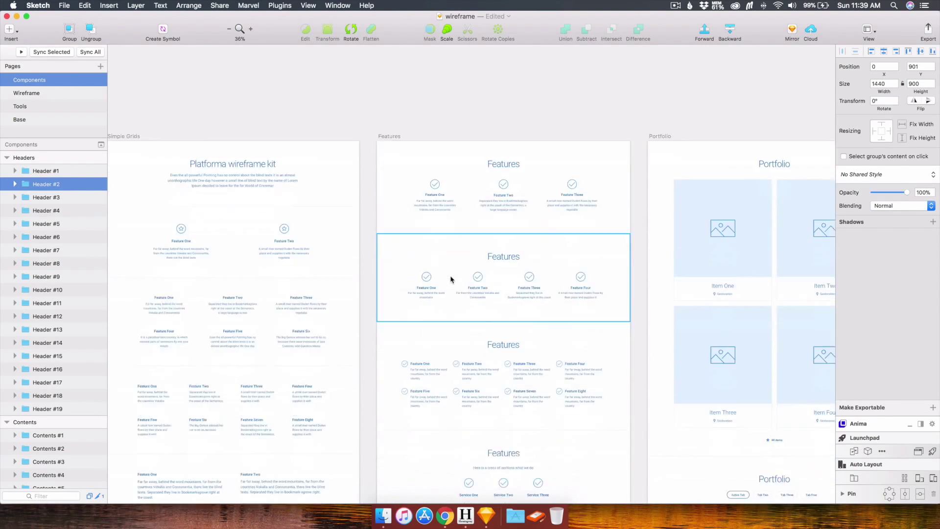
{"action": "scroll", "coordinate": [450, 280], "scroll_direction": "down", "scroll_amount": 8}
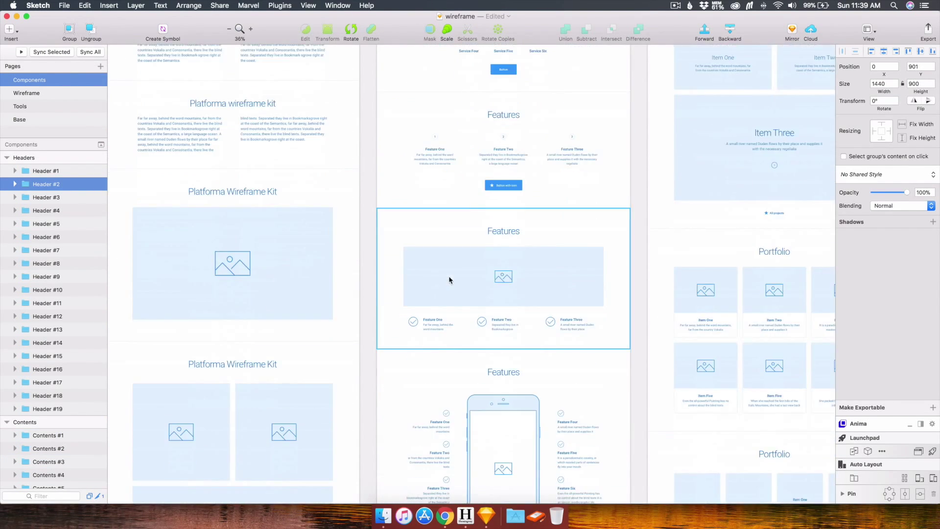
{"action": "scroll", "coordinate": [449, 280], "scroll_direction": "down", "scroll_amount": 15}
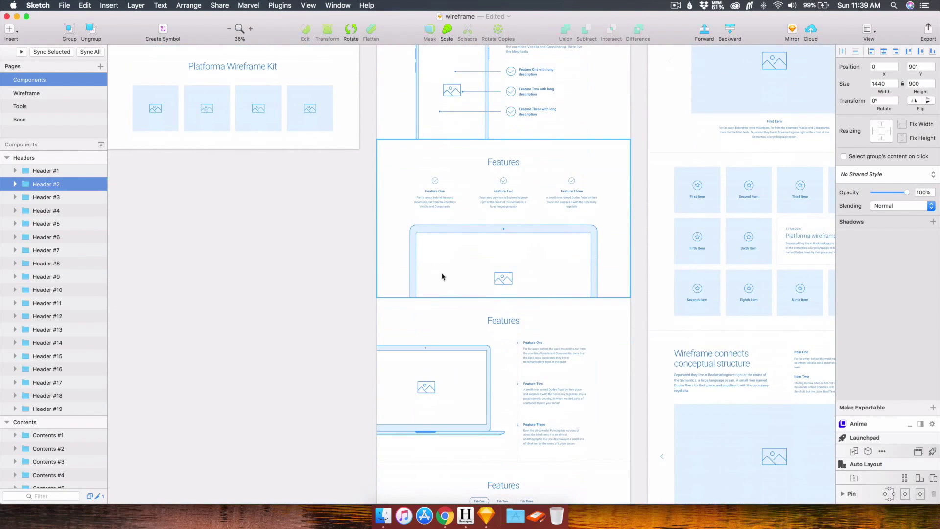
{"action": "left_click", "coordinate": [405, 218]}
{"action": "key", "text": "super+c"}
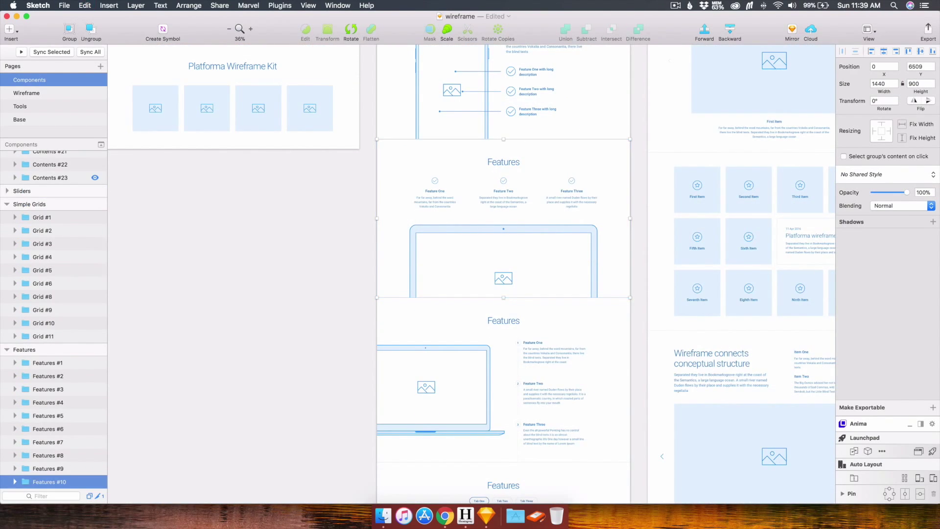
Step: Paste Features #10 on the Wireframe page directly beneath Header #2
{"action": "left_click", "coordinate": [47, 97]}
{"action": "key", "text": "super+v"}
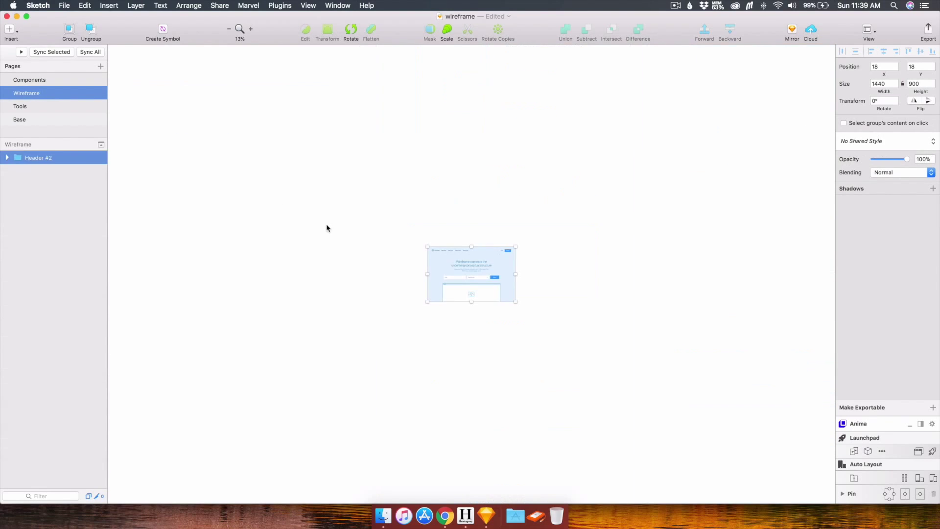
{"action": "left_click_drag", "start_coordinate": [475, 294], "coordinate": [476, 335]}
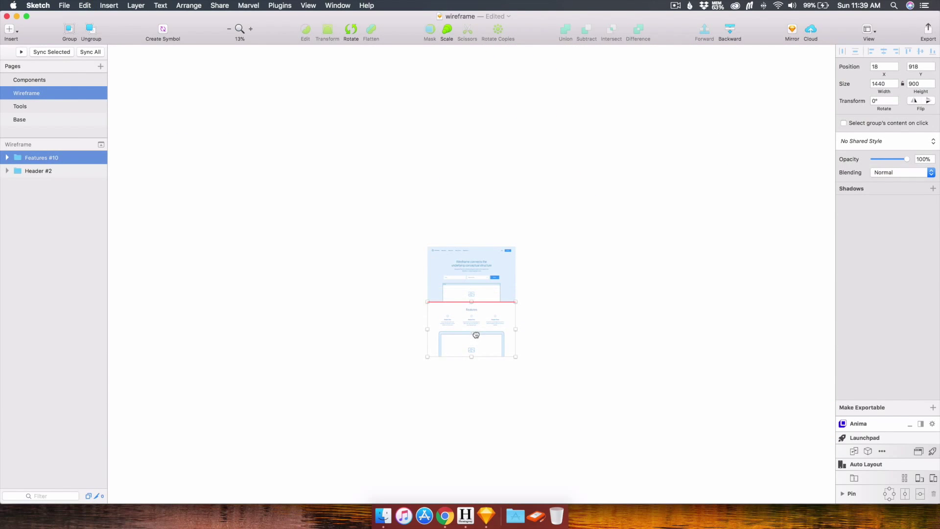
{"action": "left_click", "coordinate": [342, 308]}
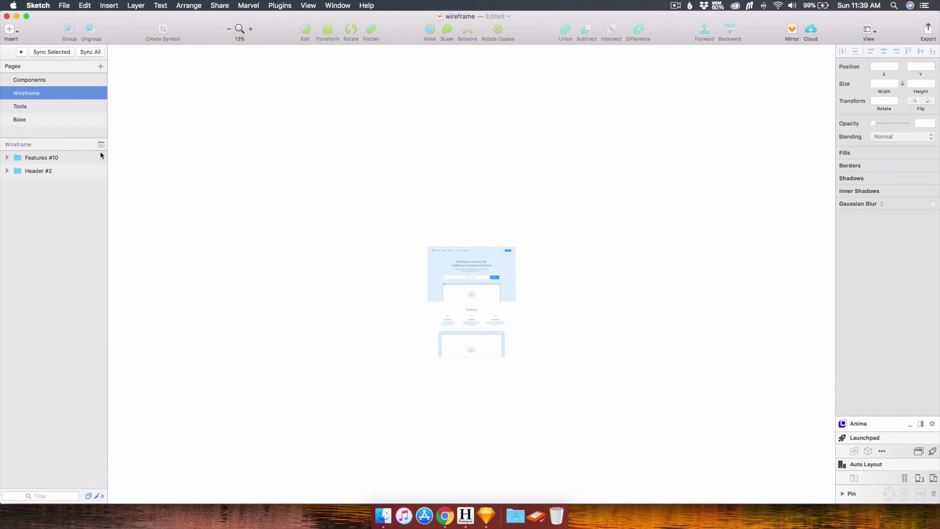
Step: Select the patterned Contents #11 section on the Components page
{"action": "left_click", "coordinate": [55, 81]}
{"action": "key", "text": "super+minus"}
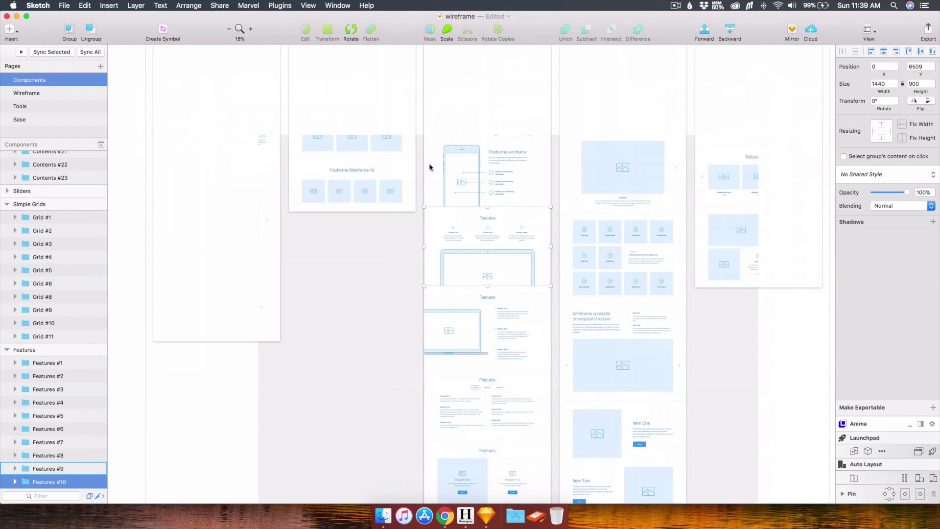
{"action": "scroll", "coordinate": [429, 167], "scroll_direction": "left", "scroll_amount": 10}
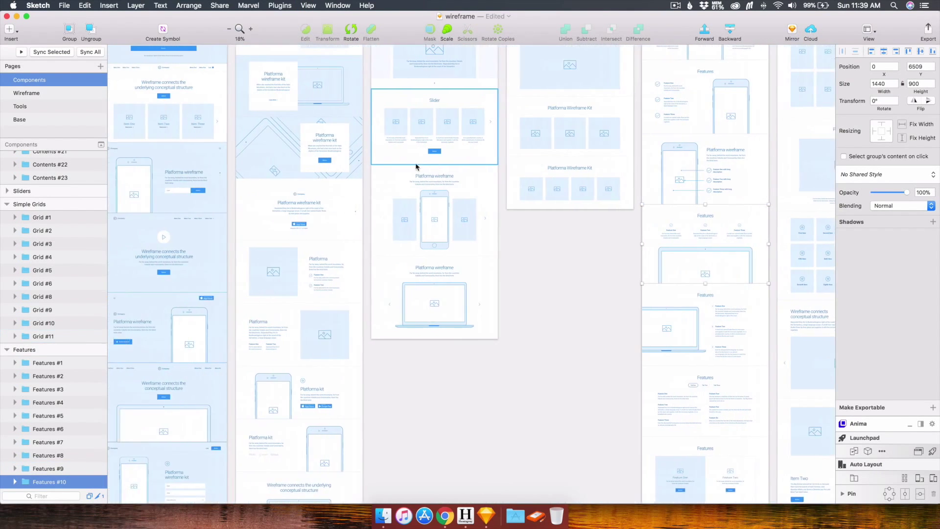
{"action": "scroll", "coordinate": [416, 167], "scroll_direction": "left", "scroll_amount": 6}
{"action": "left_click", "coordinate": [399, 176]}
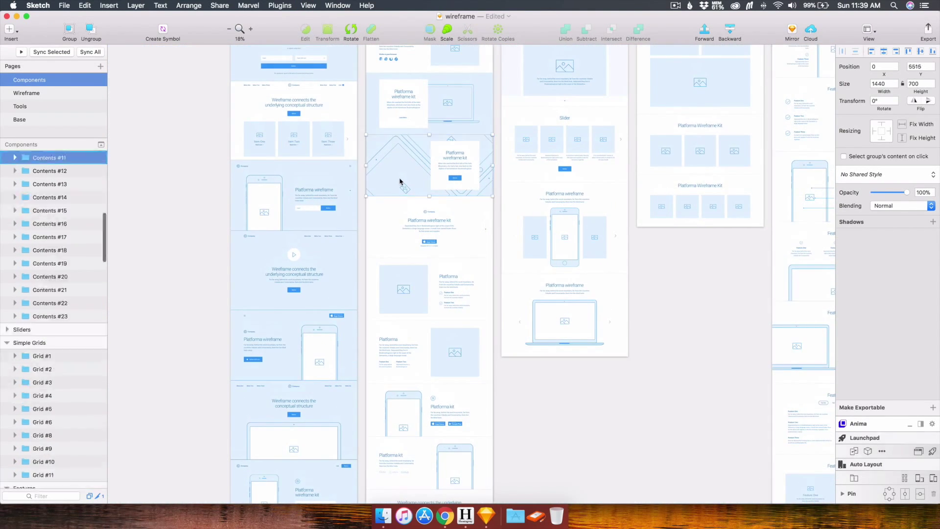
Step: Paste Contents #11 below Features #10 and add a duplicate copy beneath it
{"action": "left_click", "coordinate": [78, 97]}
{"action": "key", "text": "super+v"}
{"action": "left_click_drag", "start_coordinate": [480, 279], "coordinate": [448, 426]}
{"action": "left_click", "coordinate": [447, 383]}
{"action": "left_click", "coordinate": [539, 405]}
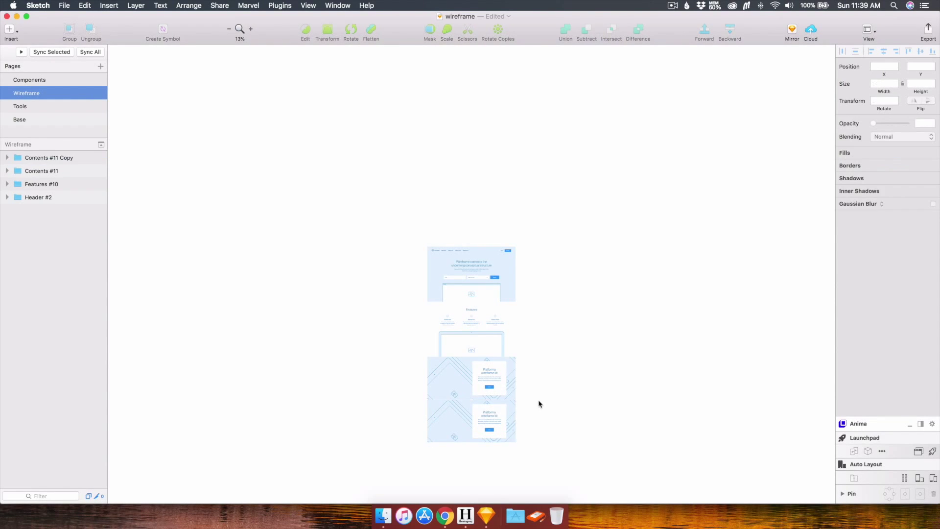
Step: Zoom in on the lower Contents #11 Copy section and select its white card
{"action": "key", "text": "super+plus"}
{"action": "key", "text": "super+plus"}
{"action": "scroll", "coordinate": [541, 404], "scroll_direction": "down", "scroll_amount": 15}
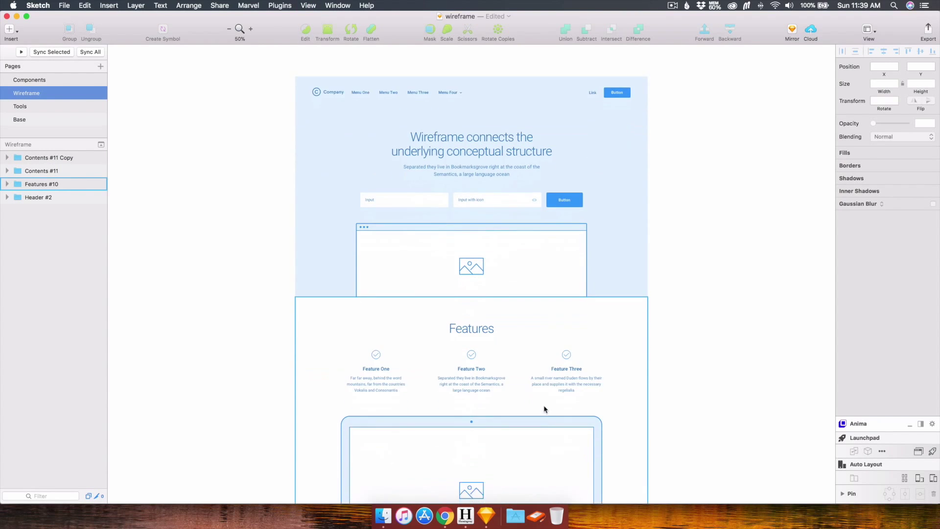
{"action": "scroll", "coordinate": [547, 415], "scroll_direction": "down", "scroll_amount": 1}
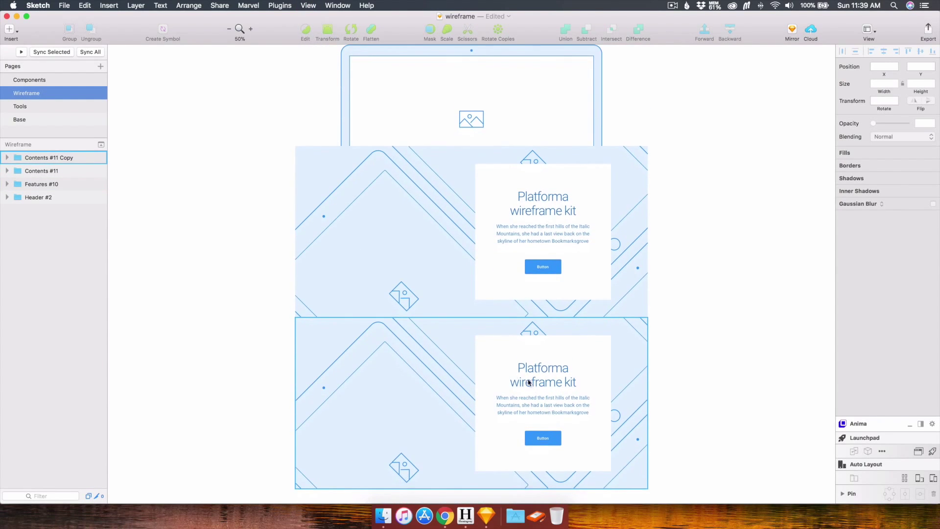
{"action": "double_click", "coordinate": [489, 357]}
{"action": "left_click_drag", "start_coordinate": [491, 356], "coordinate": [379, 358]}
{"action": "key", "text": "super+z"}
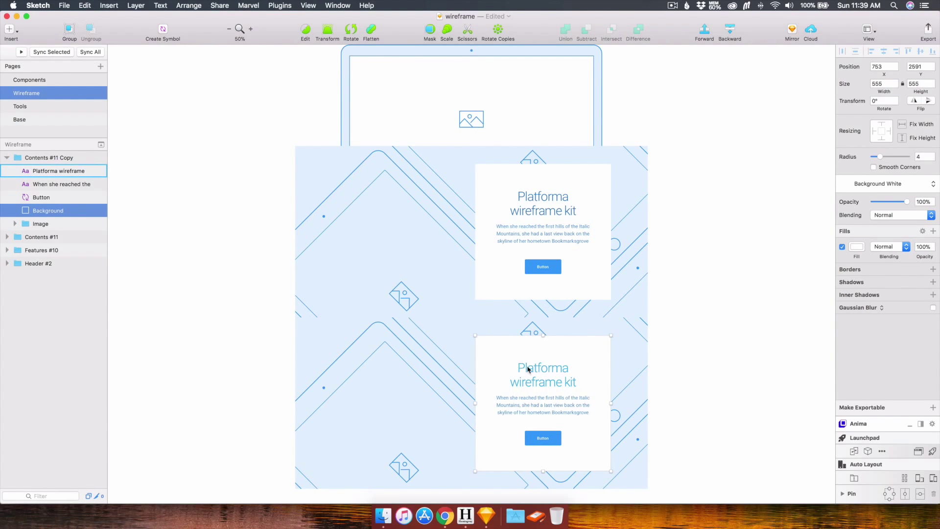
Step: Move the lower section's whole text card to the section's left side
{"action": "left_click", "coordinate": [528, 368], "text": "shift"}
{"action": "left_click", "coordinate": [527, 410], "text": "shift"}
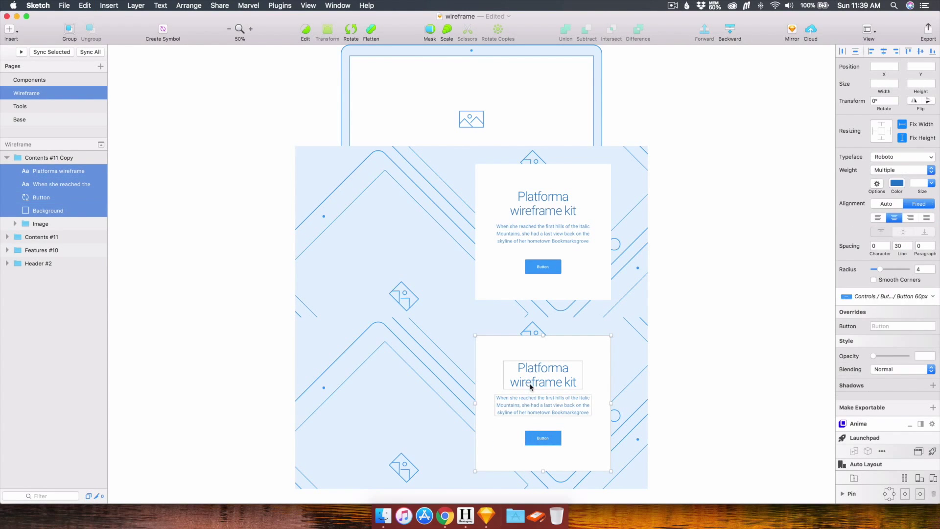
{"action": "left_click", "coordinate": [534, 381], "text": "shift"}
{"action": "left_click_drag", "start_coordinate": [590, 364], "coordinate": [440, 364]}
{"action": "left_click", "coordinate": [517, 377], "text": "shift"}
{"action": "key", "text": "super+z"}
{"action": "left_click_drag", "start_coordinate": [507, 352], "coordinate": [361, 351]}
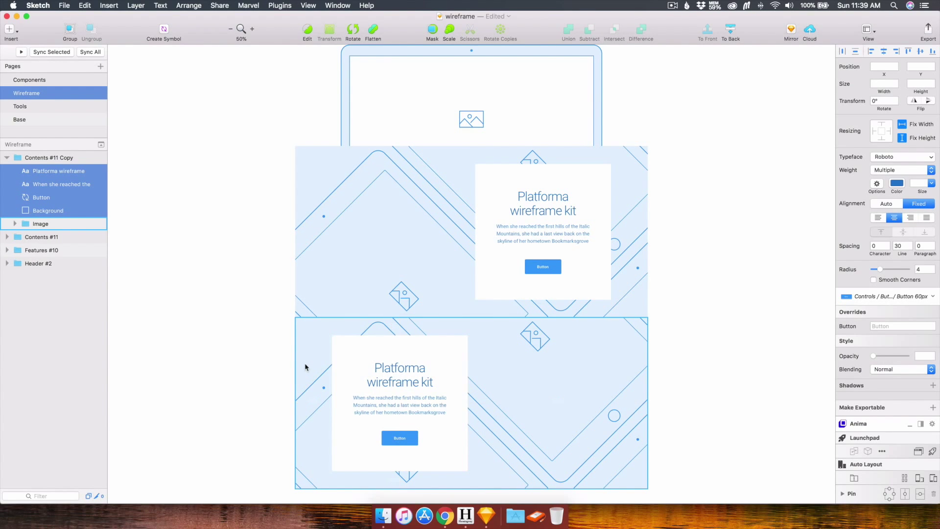
{"action": "left_click", "coordinate": [585, 250]}
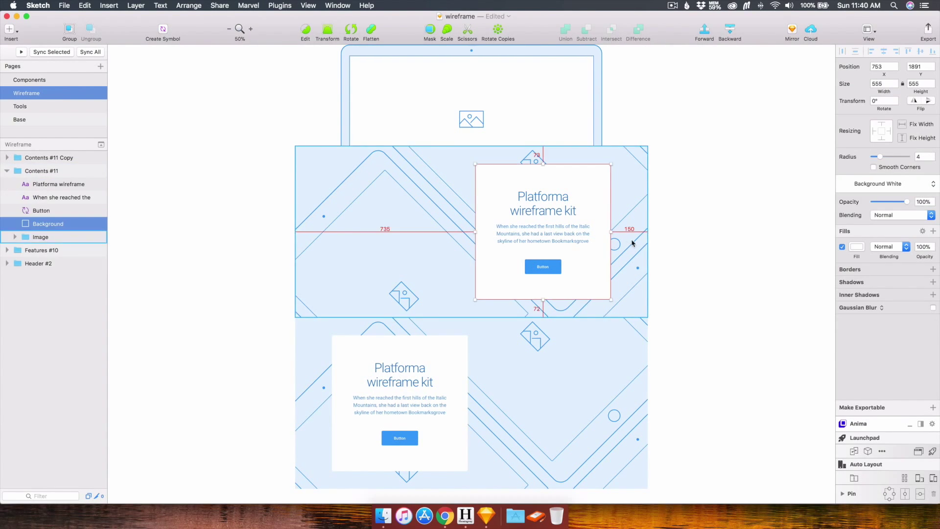
{"action": "left_click", "coordinate": [658, 403]}
Step: Find and select the Call to Action #4 section on the Components page
{"action": "key", "text": "super+minus"}
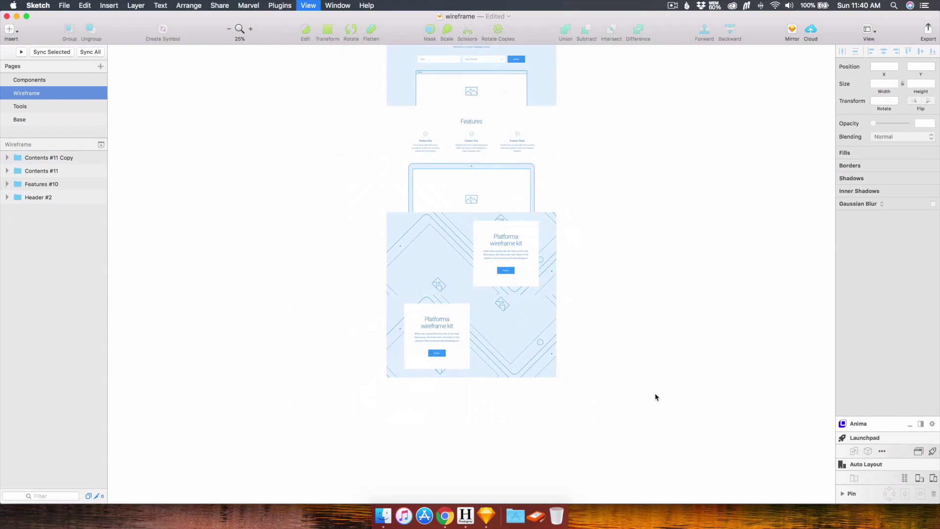
{"action": "key", "text": "super+minus"}
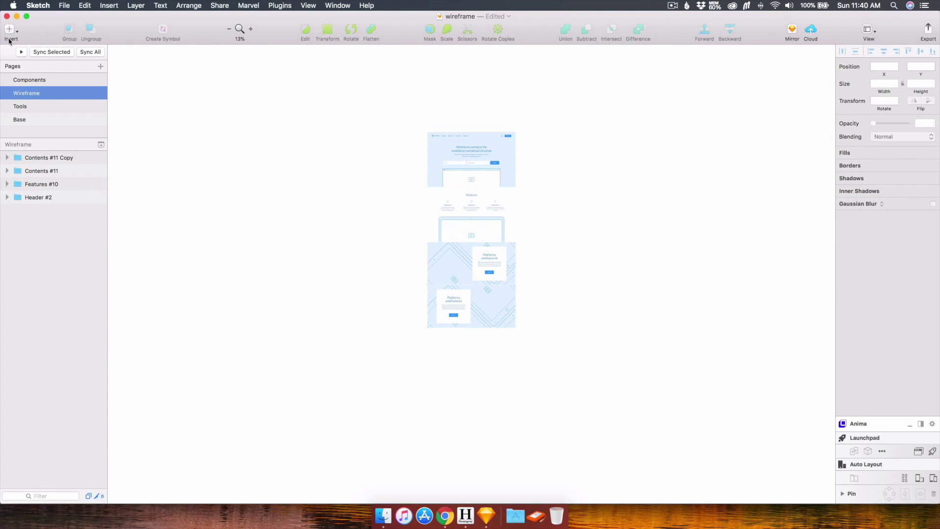
{"action": "left_click", "coordinate": [27, 80]}
{"action": "left_click", "coordinate": [299, 153]}
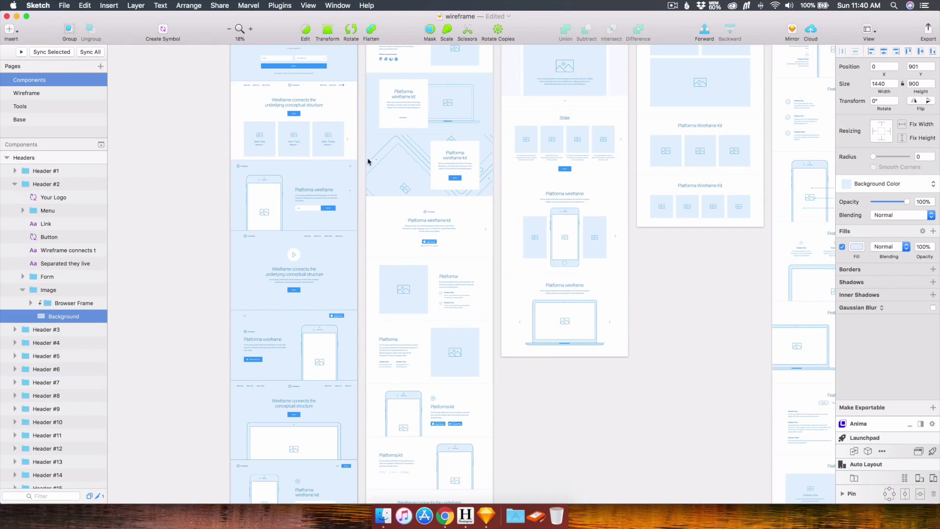
{"action": "scroll", "coordinate": [372, 160], "scroll_direction": "right", "scroll_amount": 5}
{"action": "scroll", "coordinate": [375, 160], "scroll_direction": "right", "scroll_amount": 10}
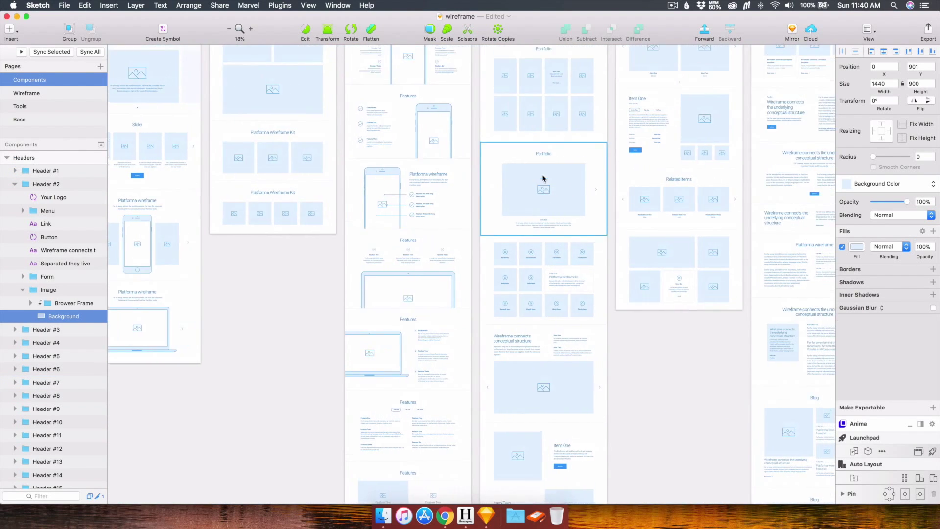
{"action": "scroll", "coordinate": [542, 177], "scroll_direction": "down", "scroll_amount": 5}
{"action": "scroll", "coordinate": [542, 177], "scroll_direction": "up", "scroll_amount": 15}
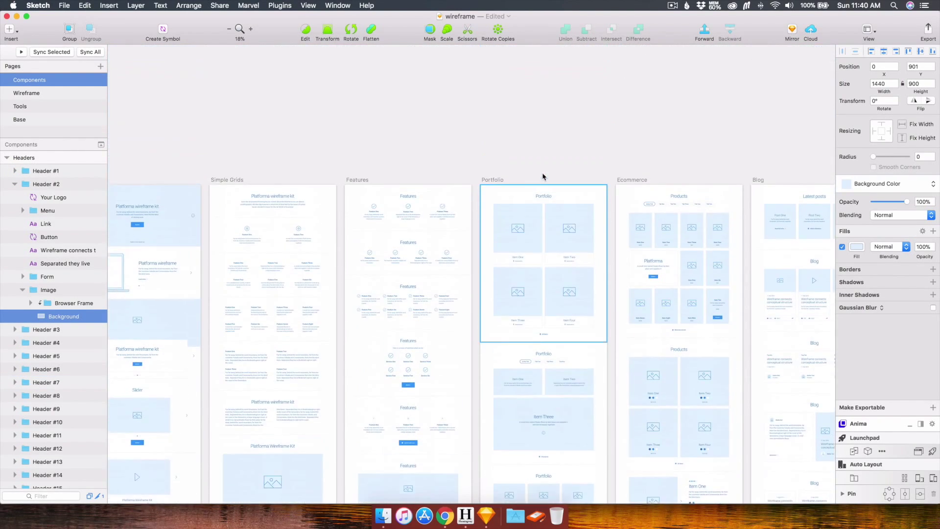
{"action": "scroll", "coordinate": [485, 205], "scroll_direction": "right", "scroll_amount": 8}
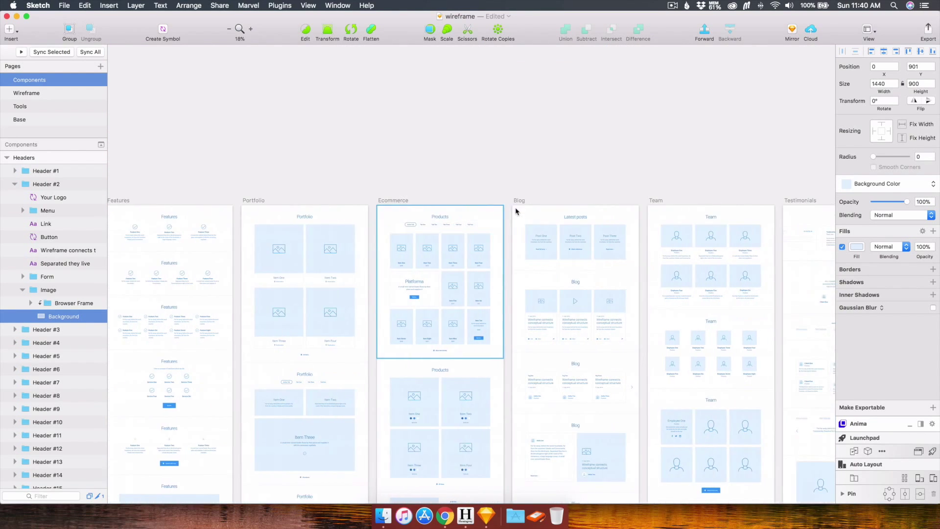
{"action": "scroll", "coordinate": [519, 214], "scroll_direction": "right", "scroll_amount": 11}
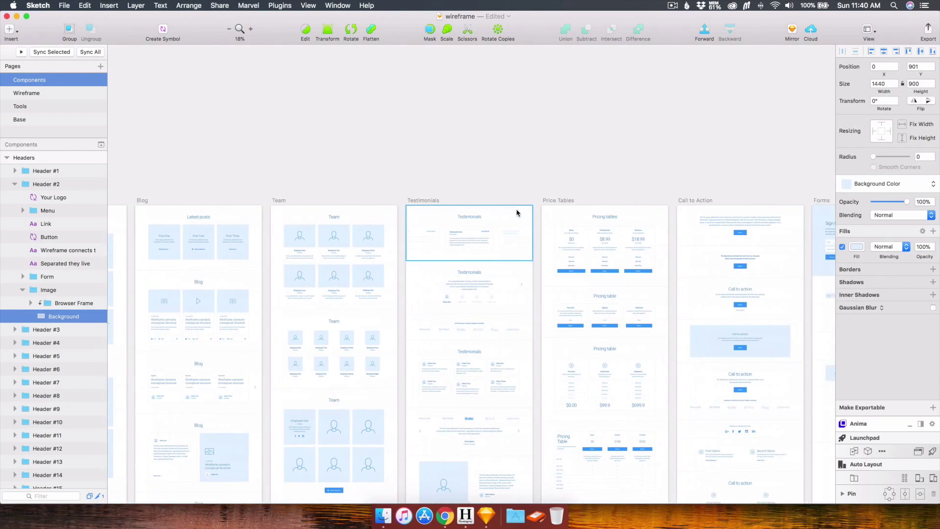
{"action": "scroll", "coordinate": [578, 235], "scroll_direction": "right", "scroll_amount": 1}
{"action": "left_click", "coordinate": [538, 343]}
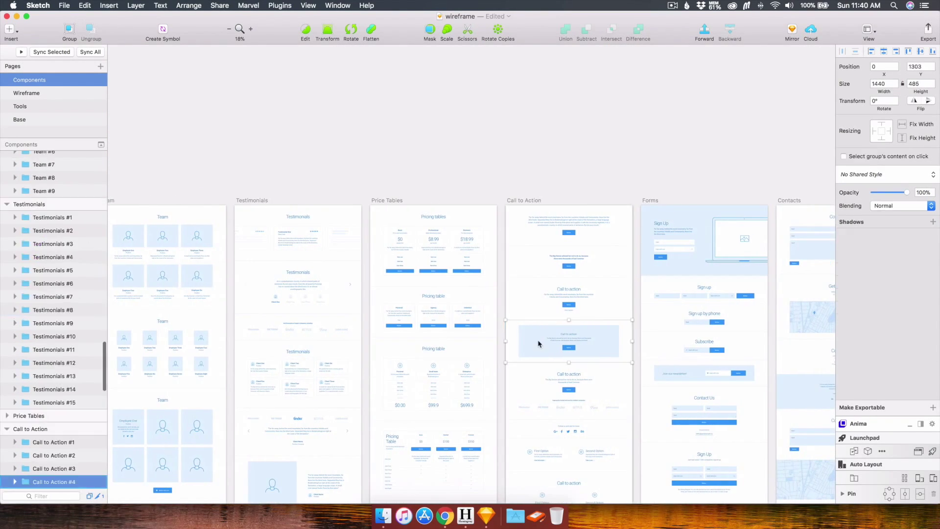
Step: Place Call to Action #4 below the content blocks and duplicate the Contents #11 pair beneath it
{"action": "left_click", "coordinate": [46, 96]}
{"action": "key", "text": "super+v"}
{"action": "left_click_drag", "start_coordinate": [466, 272], "coordinate": [468, 343]}
{"action": "left_click_drag", "start_coordinate": [553, 316], "coordinate": [507, 380]}
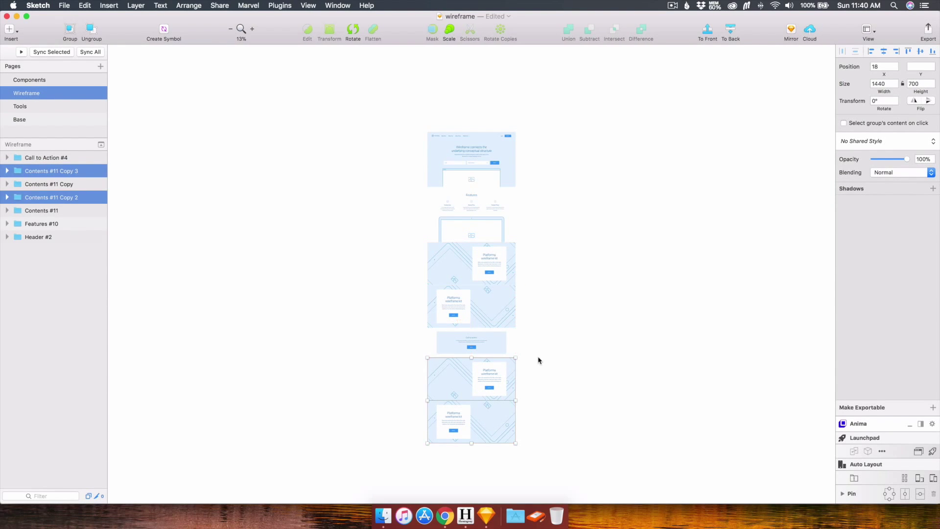
{"action": "left_click", "coordinate": [536, 353]}
Step: Copy Testimonials #1 from Components and place it below the bottom content block
{"action": "scroll", "coordinate": [537, 332], "scroll_direction": "down", "scroll_amount": 3}
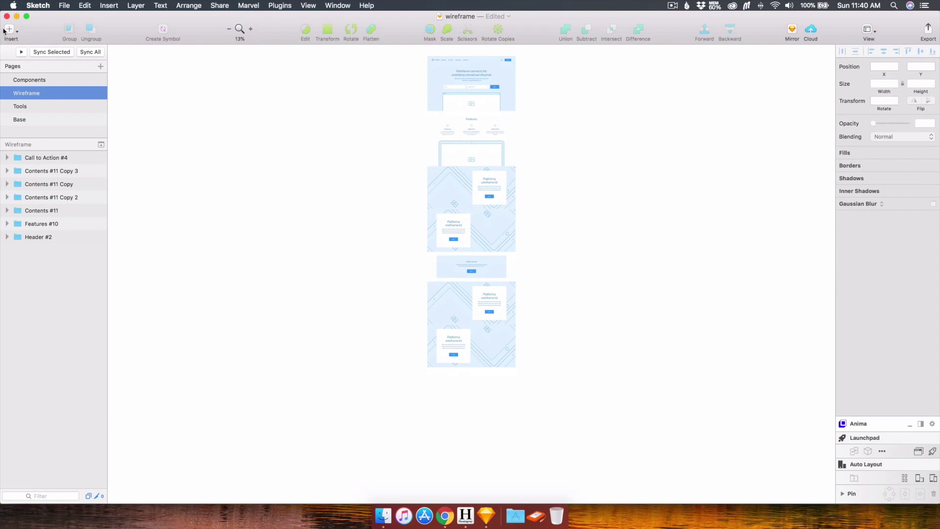
{"action": "left_click", "coordinate": [38, 81]}
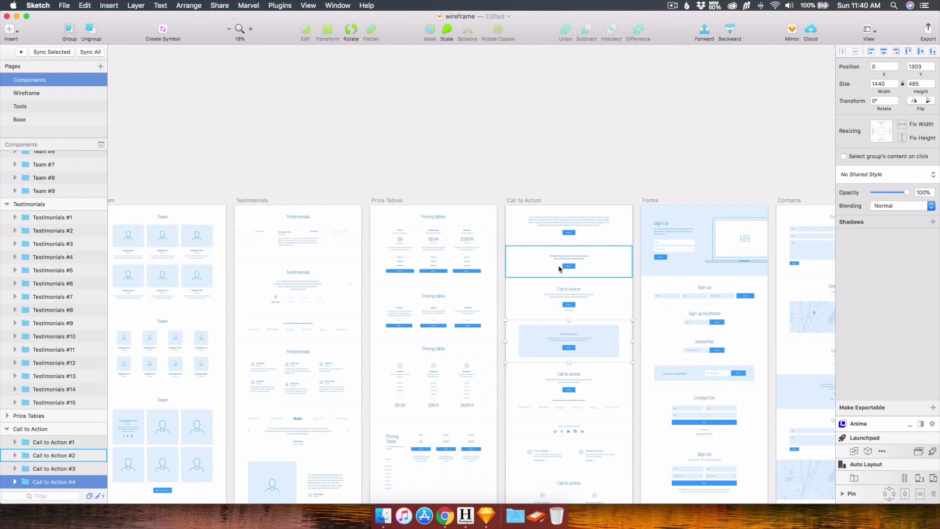
{"action": "key", "text": "Page_Up"}
{"action": "key", "text": "Page_Up"}
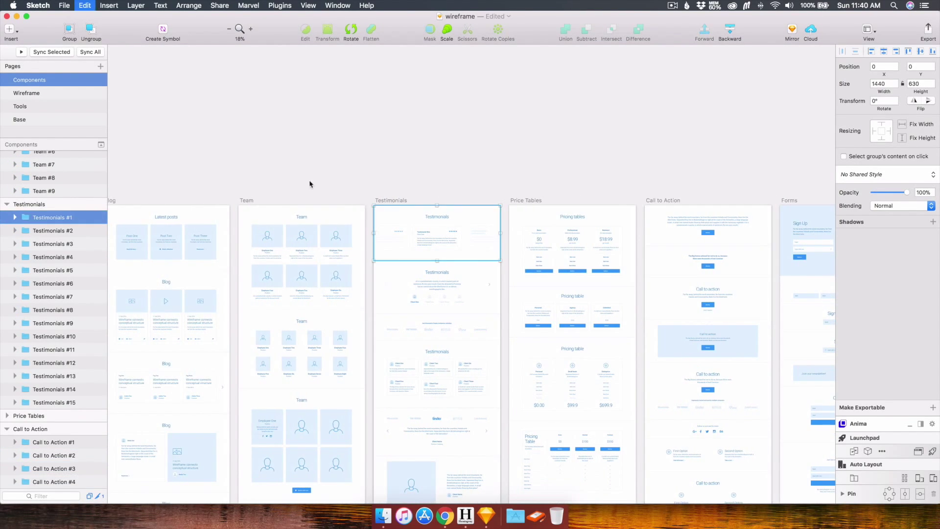
{"action": "left_click", "coordinate": [80, 93]}
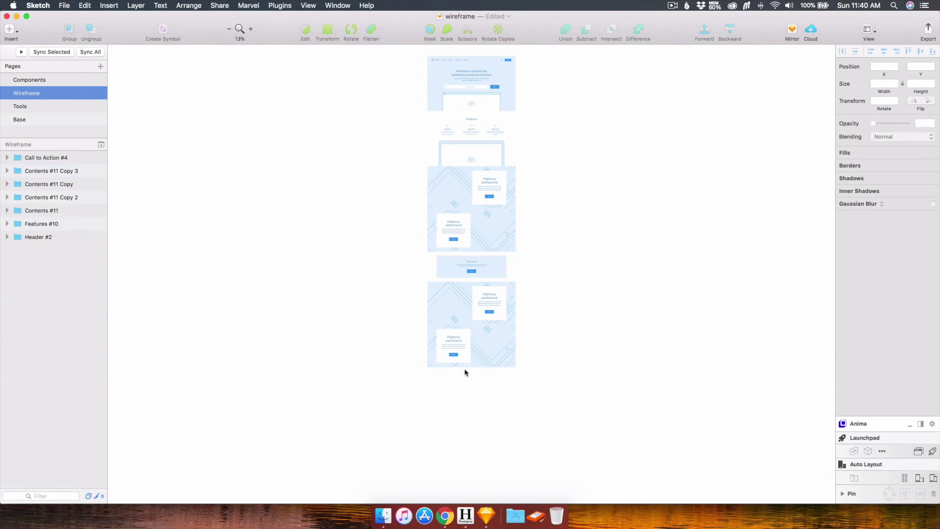
{"action": "left_click_drag", "start_coordinate": [475, 284], "coordinate": [479, 385]}
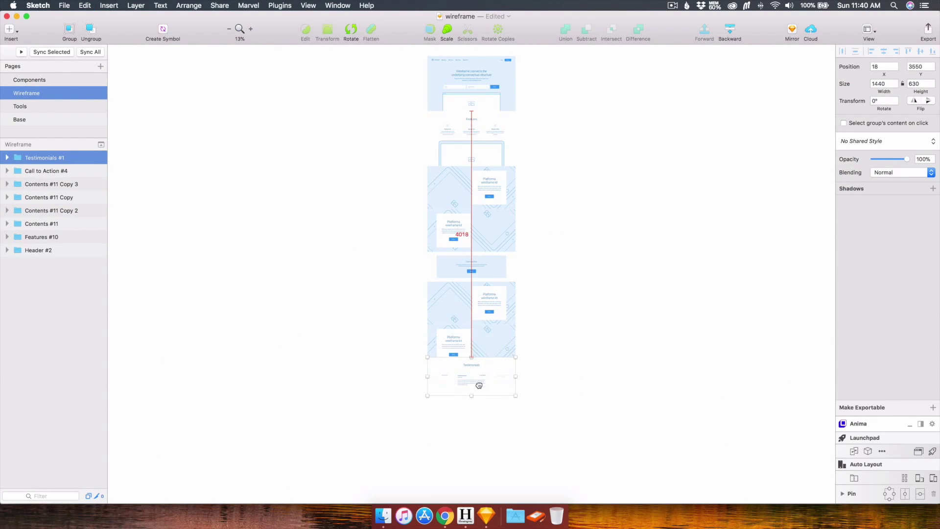
Step: Copy the Contacts #2 'Get in touch' section and place it below Testimonials #1
{"action": "left_click", "coordinate": [60, 80]}
{"action": "scroll", "coordinate": [510, 235], "scroll_direction": "right", "scroll_amount": 4}
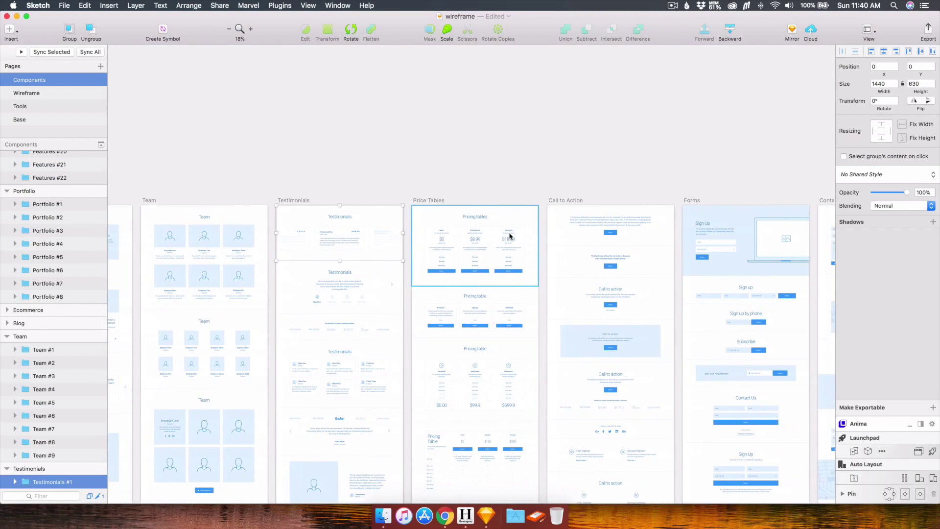
{"action": "scroll", "coordinate": [510, 235], "scroll_direction": "right", "scroll_amount": 10}
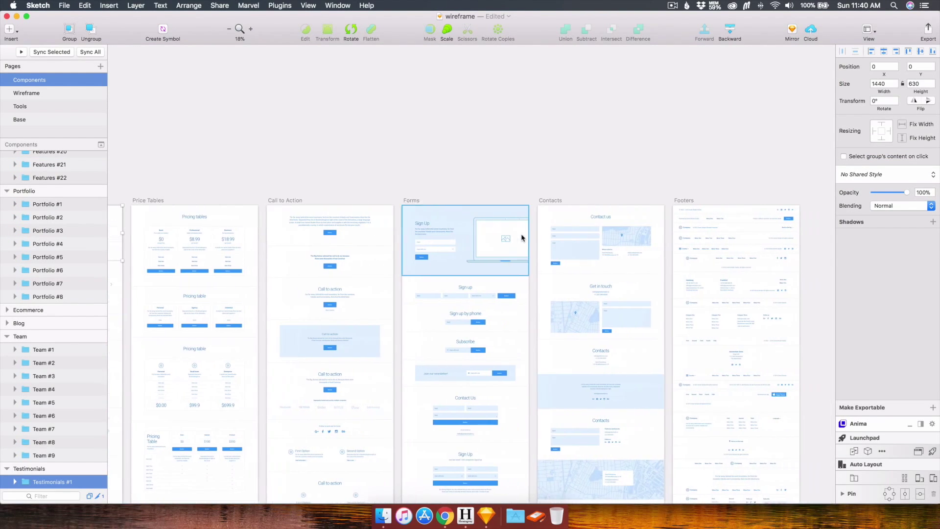
{"action": "scroll", "coordinate": [522, 238], "scroll_direction": "down", "scroll_amount": 1}
{"action": "scroll", "coordinate": [575, 297], "scroll_direction": "down", "scroll_amount": 1}
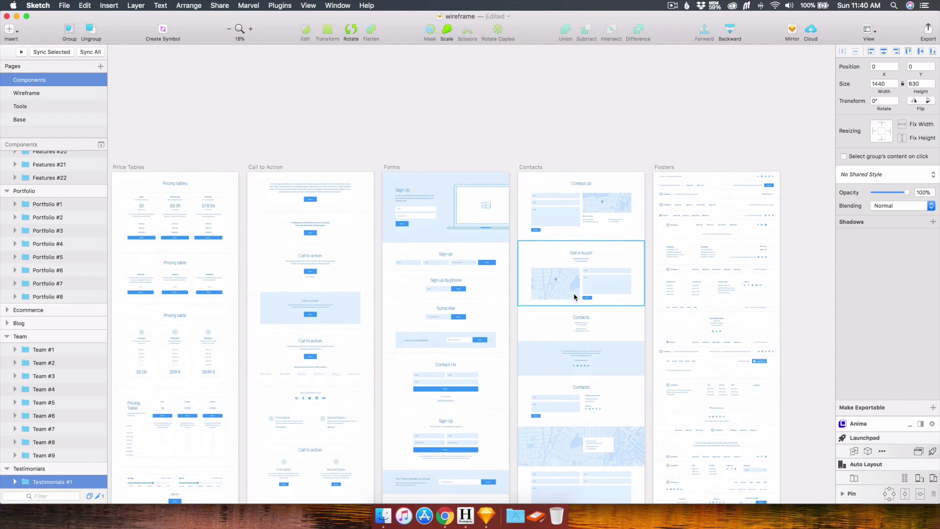
{"action": "left_click", "coordinate": [575, 296]}
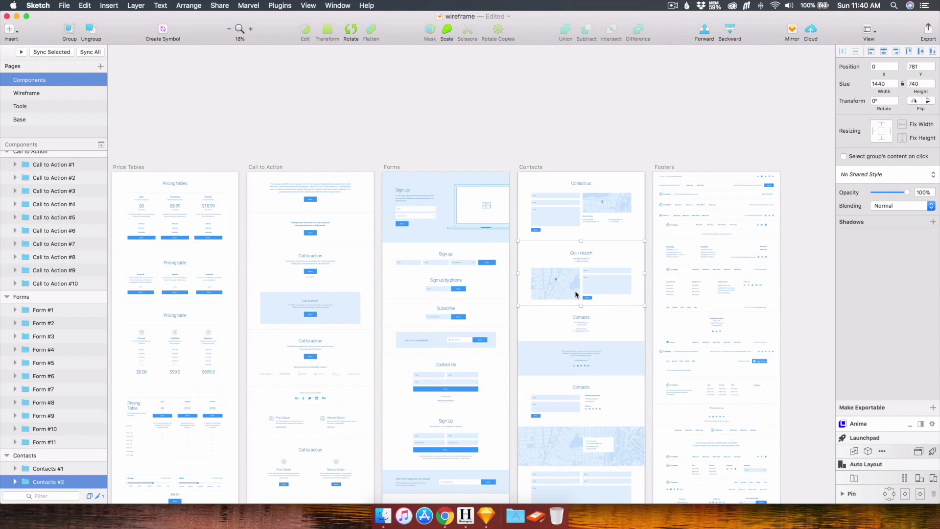
{"action": "left_click", "coordinate": [64, 96]}
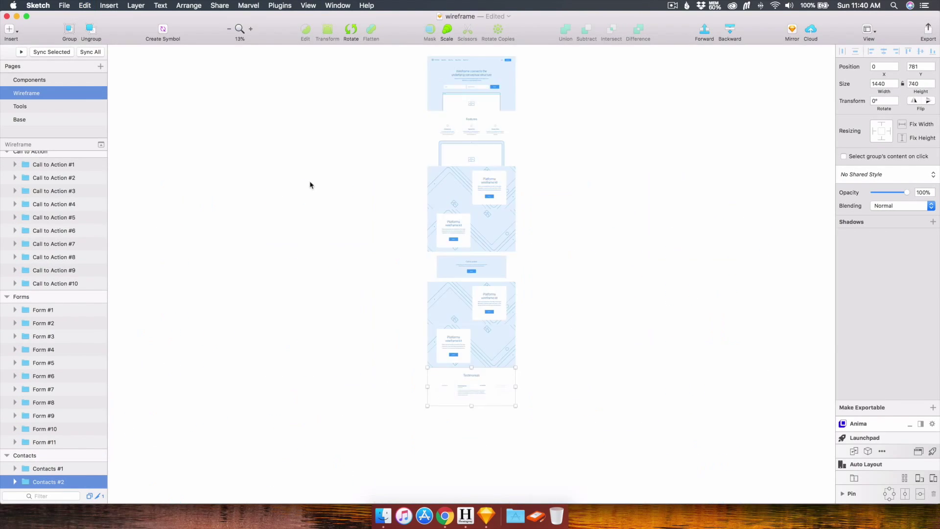
{"action": "key", "text": "super+v"}
{"action": "left_click_drag", "start_coordinate": [482, 283], "coordinate": [491, 425]}
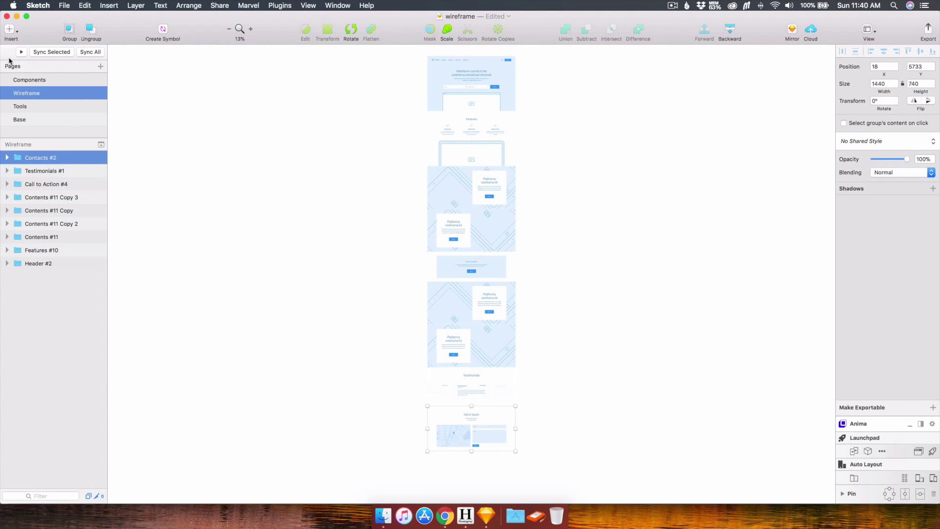
Step: Copy Footer #9 and drop it at the very bottom of the Wireframe stack
{"action": "left_click", "coordinate": [26, 81]}
{"action": "scroll", "coordinate": [622, 271], "scroll_direction": "right", "scroll_amount": 3}
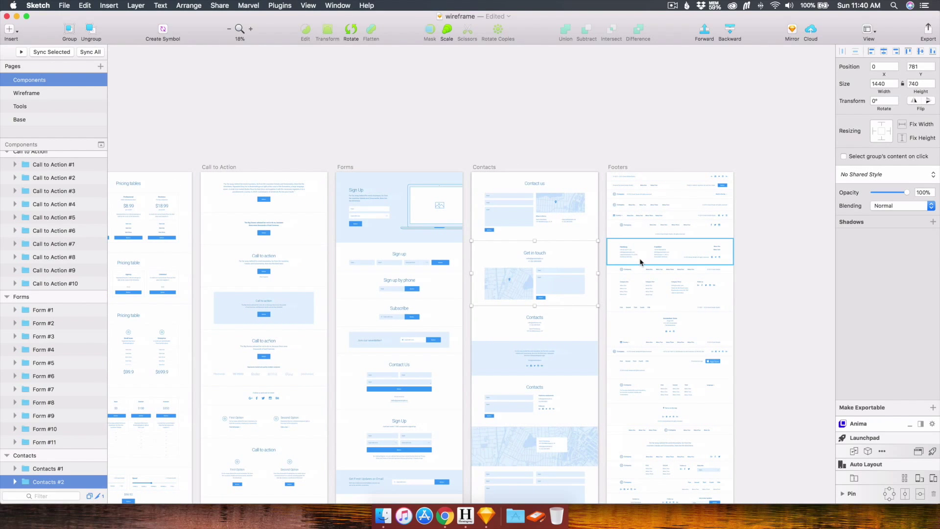
{"action": "left_click", "coordinate": [640, 262]}
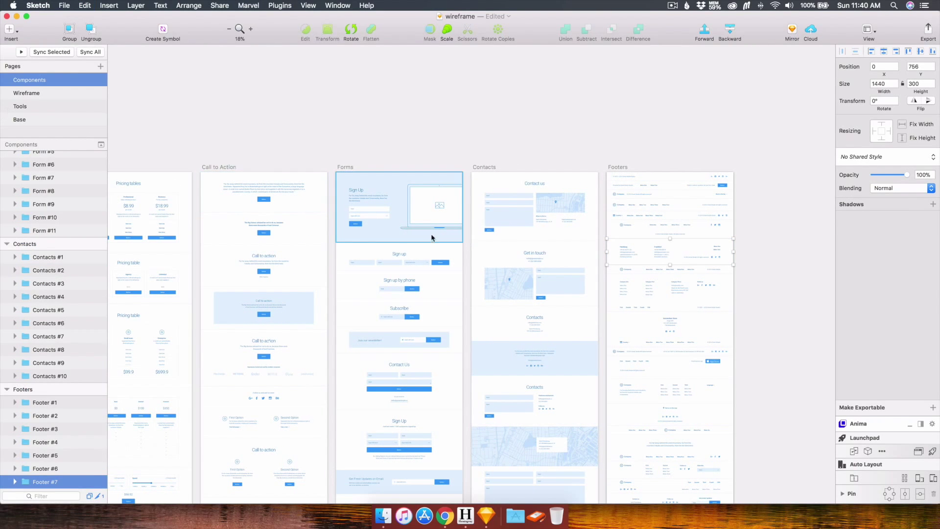
{"action": "left_click", "coordinate": [706, 301]}
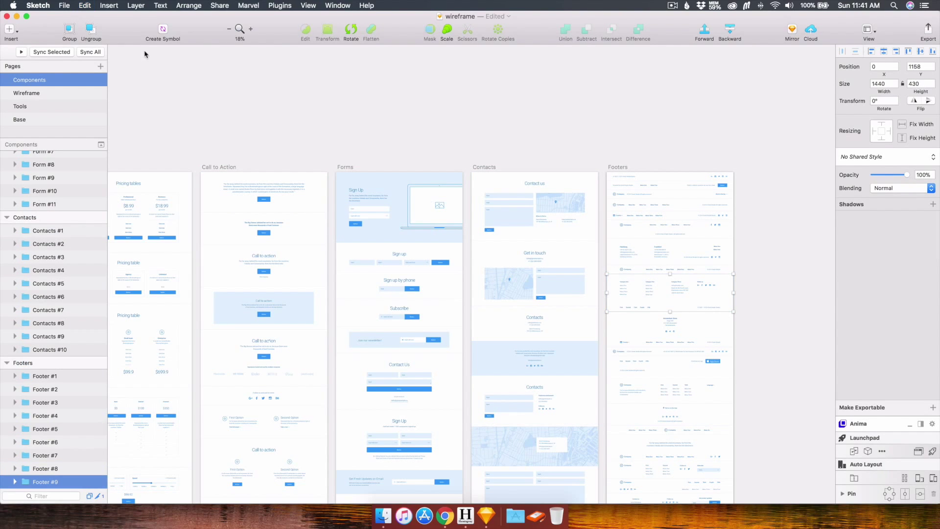
{"action": "left_click", "coordinate": [60, 92]}
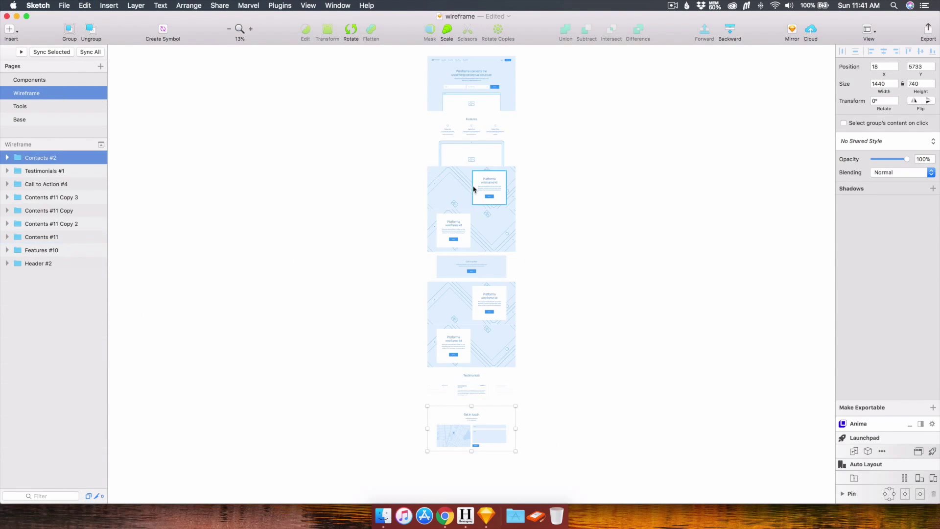
{"action": "key", "text": "super+v"}
{"action": "left_click_drag", "start_coordinate": [488, 274], "coordinate": [489, 461]}
{"action": "left_click", "coordinate": [554, 447]}
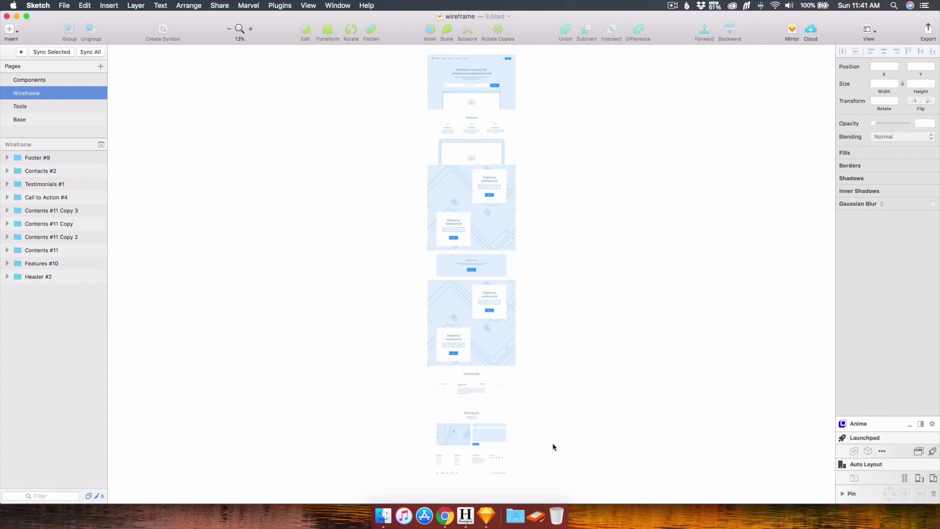
Step: Wrap all ten sections, Header #2 to Footer #9, in a new artboard from selection
{"action": "key", "text": "super+minus"}
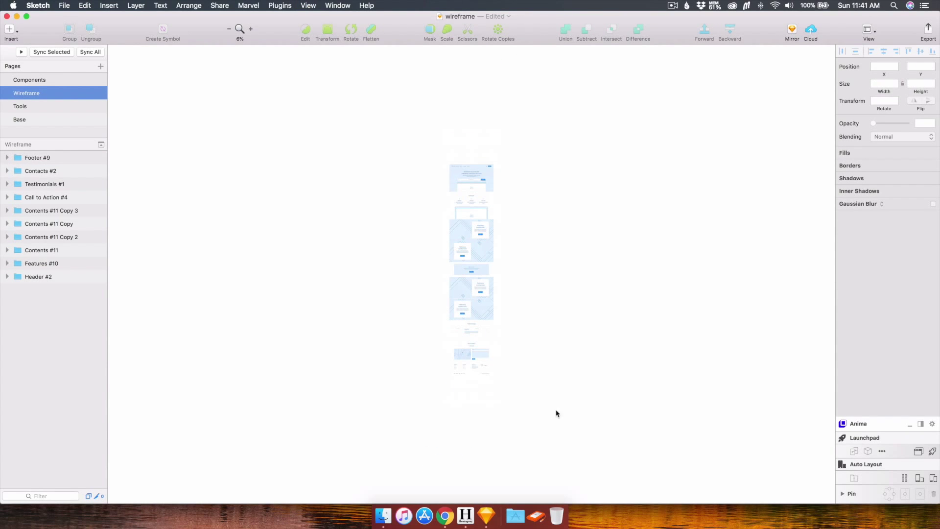
{"action": "left_click_drag", "start_coordinate": [493, 253], "coordinate": [446, 161]}
{"action": "key", "text": "a"}
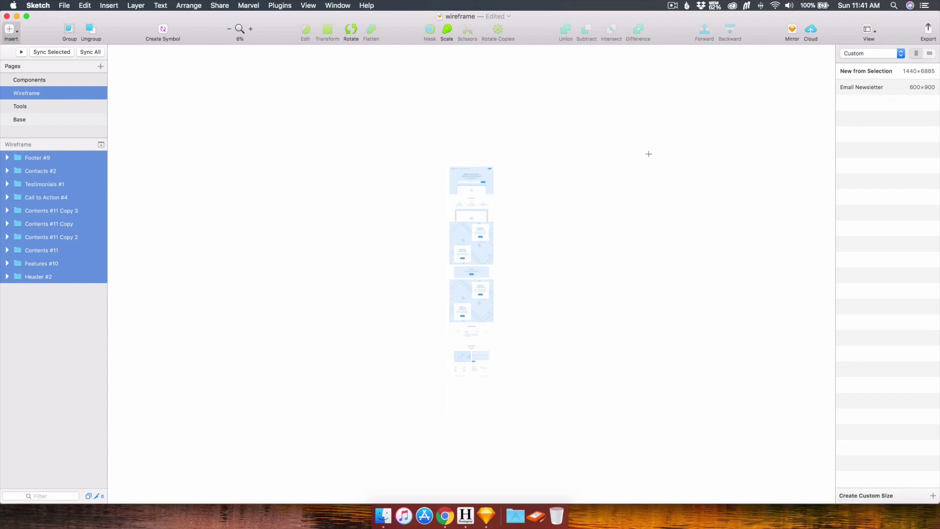
{"action": "left_click", "coordinate": [877, 78]}
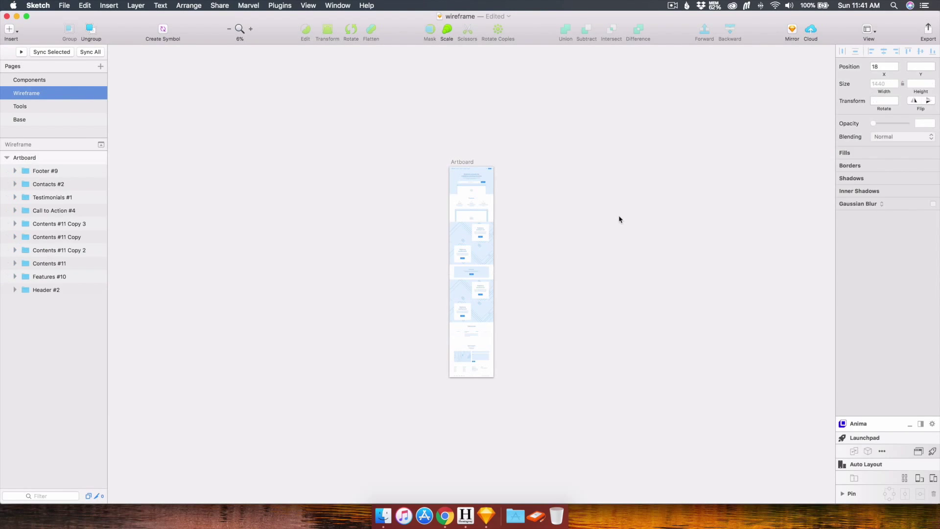